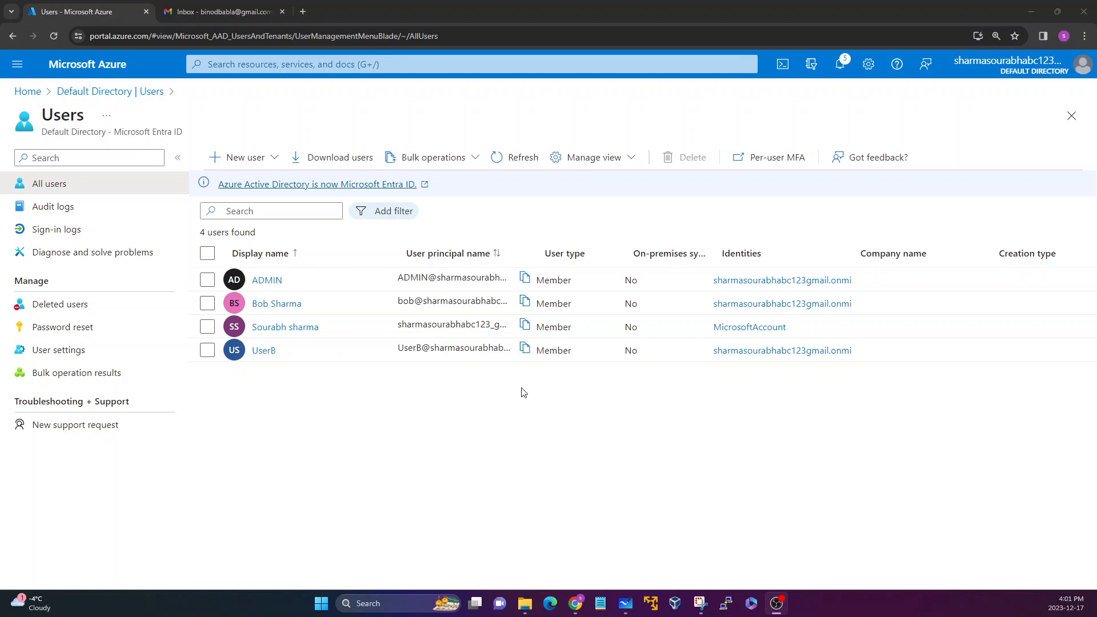
Switch to Microsoft Whiteboard and delete all existing drawings from the board.
drag(311, 307, 251, 303)
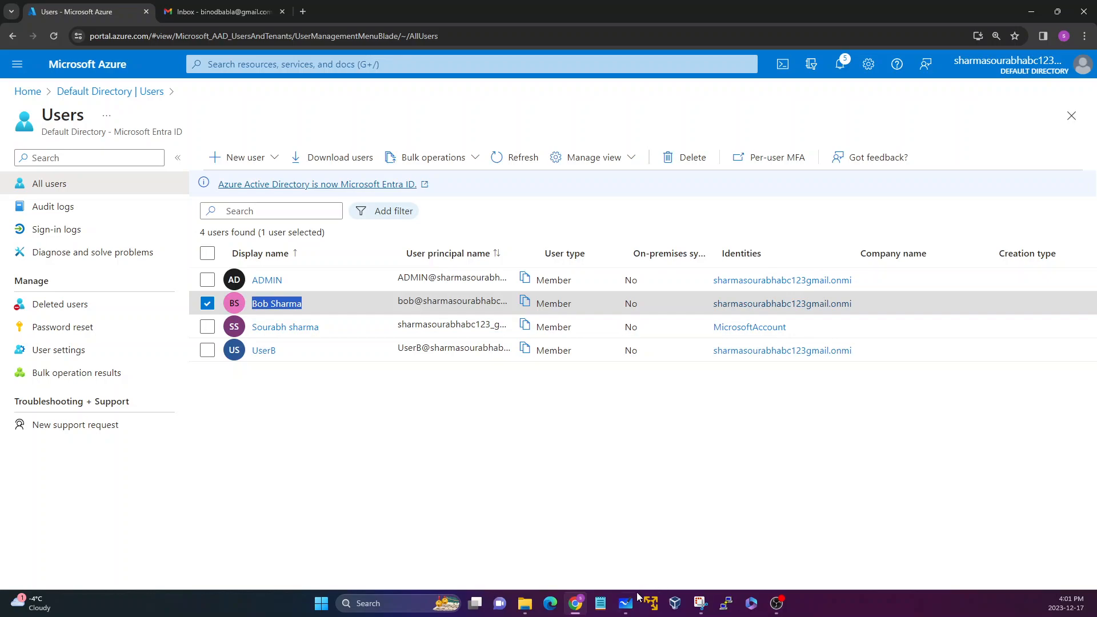
click(625, 605)
key(ctrl+a)
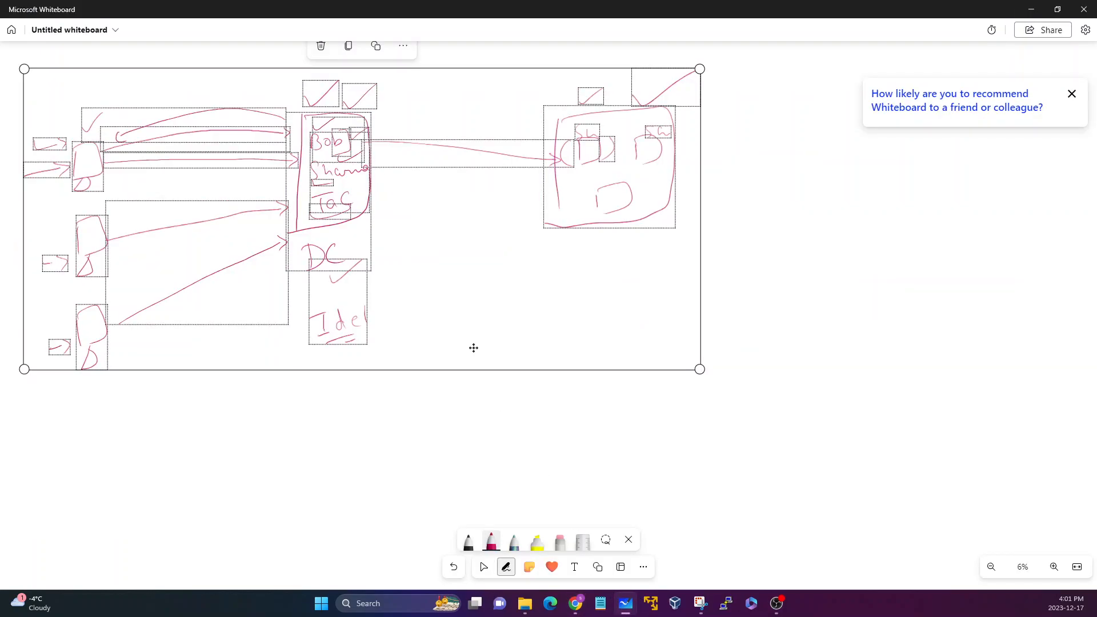
key(Delete)
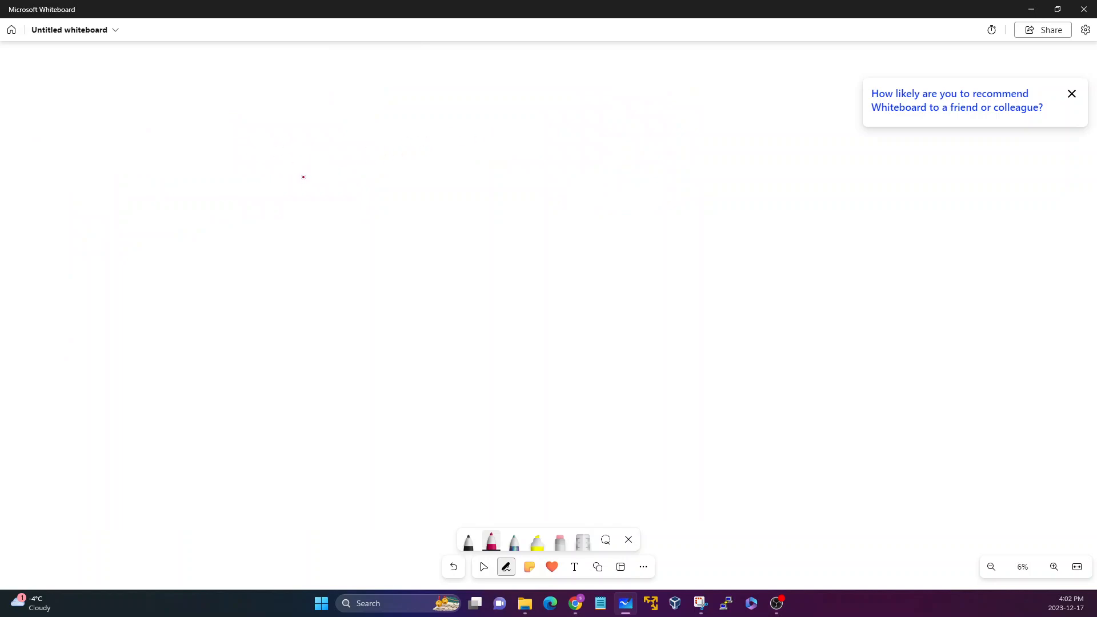
Sketch the Azure environment: handwrite Azure with an arrow to the company domain and a cloud below it, enclosed by a large border.
mouse_move(291, 195)
mouse_down()
mouse_move(312, 192)
mouse_move(311, 180)
mouse_up()
mouse_move(323, 177)
mouse_down()
mouse_move(332, 195)
mouse_move(382, 174)
mouse_up()
mouse_move(310, 211)
mouse_down()
mouse_move(261, 256)
mouse_move(278, 257)
mouse_up()
mouse_move(170, 276)
mouse_down()
mouse_move(161, 309)
mouse_move(268, 292)
mouse_up()
drag(270, 292, 291, 299)
drag(307, 292, 336, 294)
click(346, 289)
mouse_move(197, 317)
mouse_down()
mouse_move(195, 343)
mouse_move(112, 424)
mouse_move(240, 466)
mouse_move(232, 374)
mouse_move(127, 352)
mouse_up()
mouse_move(225, 138)
mouse_down()
mouse_move(325, 127)
mouse_move(406, 331)
mouse_move(328, 527)
mouse_move(262, 538)
mouse_up()
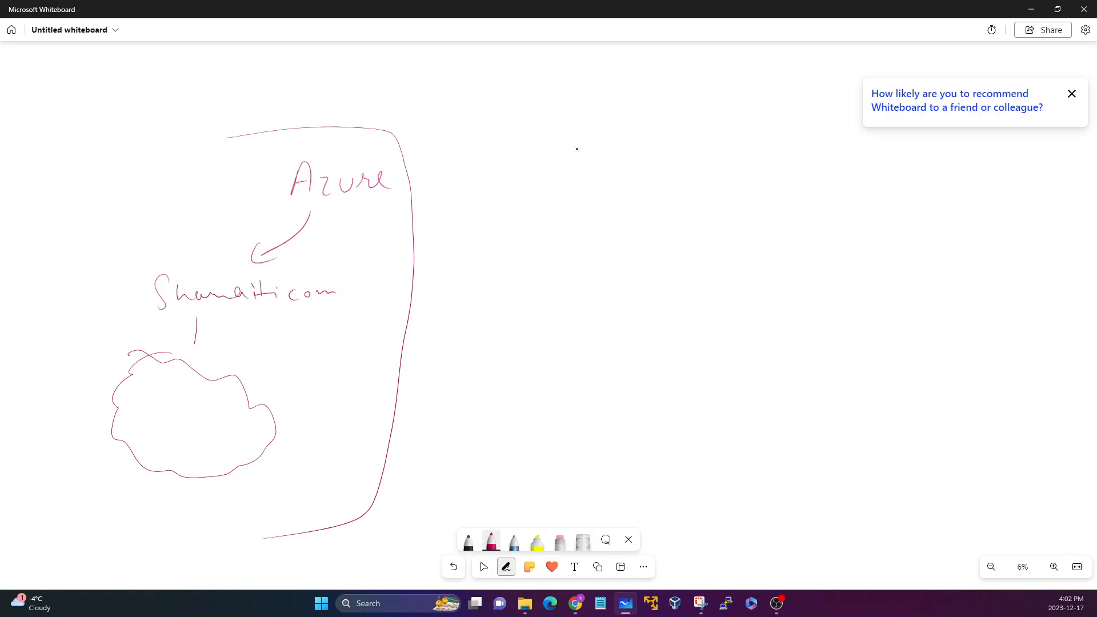
Handwrite CEO above the Azure border with an arrow pointing down to it.
drag(182, 148, 278, 133)
drag(208, 106, 209, 139)
drag(187, 80, 188, 105)
mouse_move(214, 73)
mouse_down()
mouse_move(200, 86)
mouse_move(219, 98)
mouse_up()
drag(201, 87, 237, 80)
drag(204, 142, 223, 137)
Draw a long arrow from CEO to a handwritten Cyber label, dismiss the feedback prompt, and add a short arrow after the label.
mouse_move(284, 84)
mouse_down()
mouse_move(646, 103)
mouse_move(655, 118)
mouse_up()
mouse_move(725, 90)
mouse_down()
mouse_move(723, 109)
mouse_move(744, 115)
mouse_move(807, 107)
mouse_up()
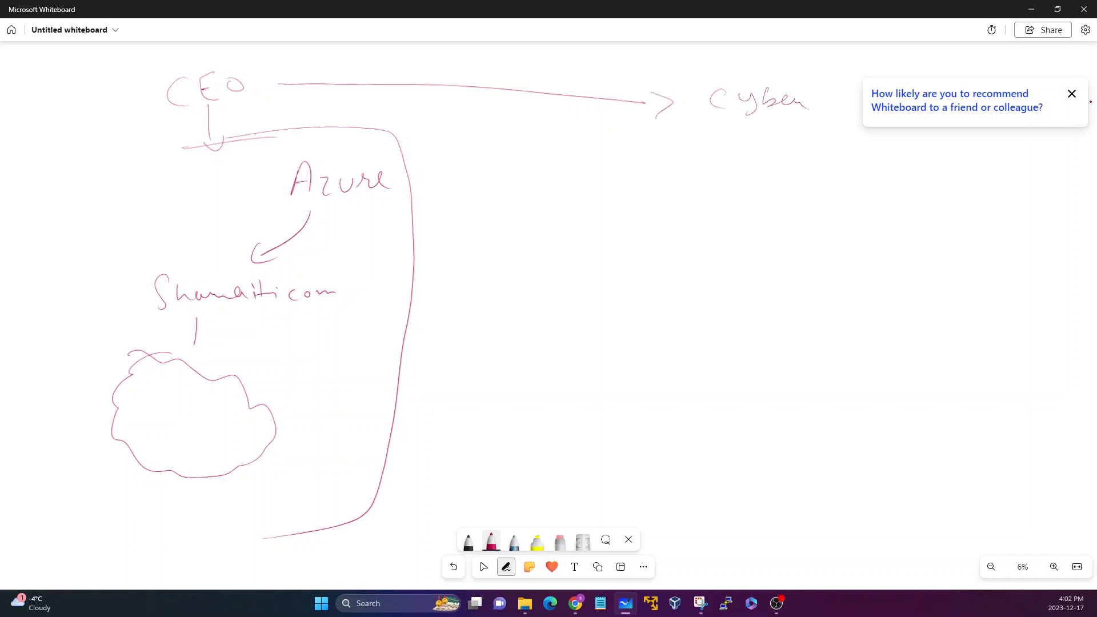
click(1072, 94)
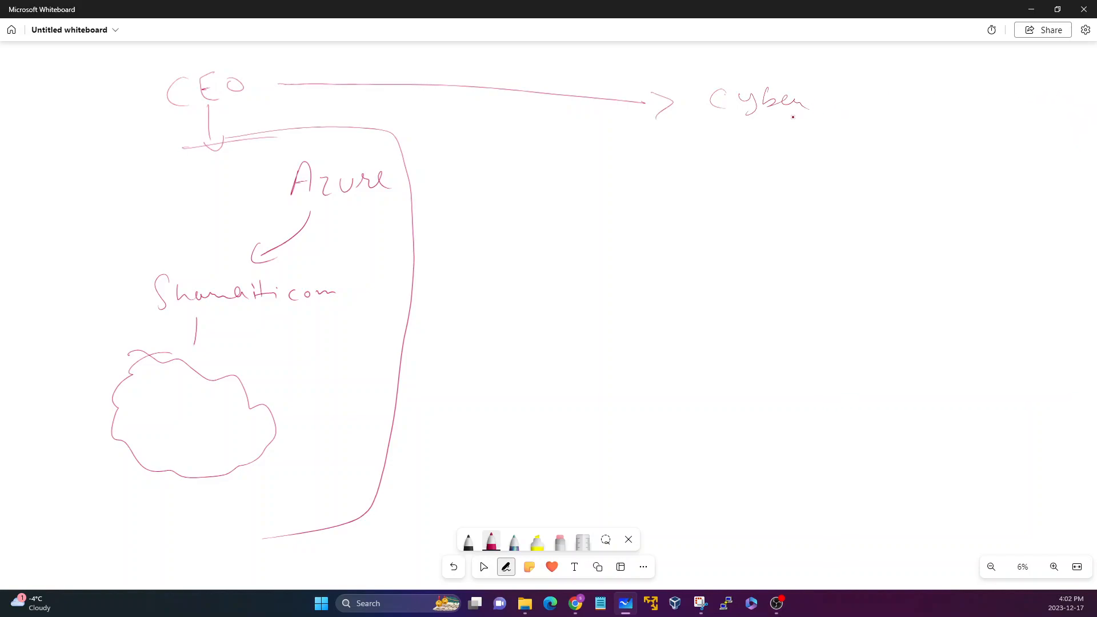
drag(819, 107, 832, 106)
drag(830, 102, 831, 115)
Handwrite Azure / Google with AWS below it beside the Cyber label, and enclose them in a large box.
mouse_move(850, 161)
mouse_down()
mouse_move(934, 143)
mouse_move(974, 151)
mouse_move(967, 173)
mouse_up()
mouse_move(1000, 156)
mouse_down()
mouse_move(1020, 137)
mouse_move(1031, 151)
mouse_move(996, 147)
mouse_move(1020, 159)
mouse_move(1055, 151)
mouse_up()
drag(1063, 158, 1076, 170)
mouse_move(914, 226)
mouse_down()
mouse_move(974, 207)
mouse_move(975, 229)
mouse_up()
drag(884, 200, 1015, 193)
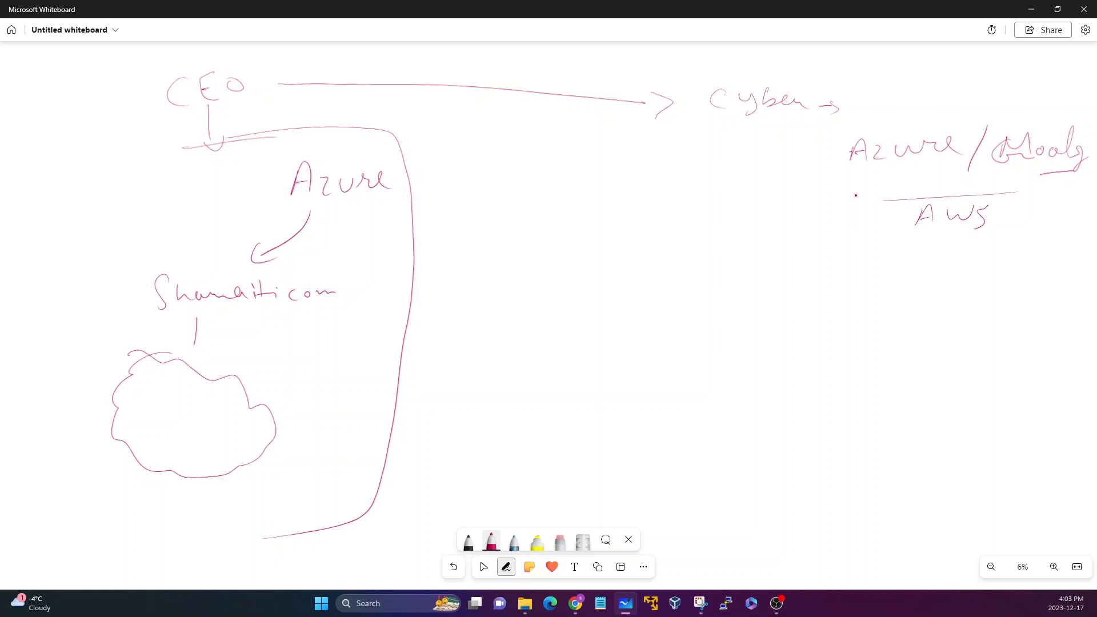
mouse_move(854, 97)
mouse_down()
mouse_move(827, 166)
mouse_move(838, 305)
mouse_move(1011, 419)
mouse_move(1081, 413)
mouse_move(869, 97)
mouse_move(1095, 98)
mouse_up()
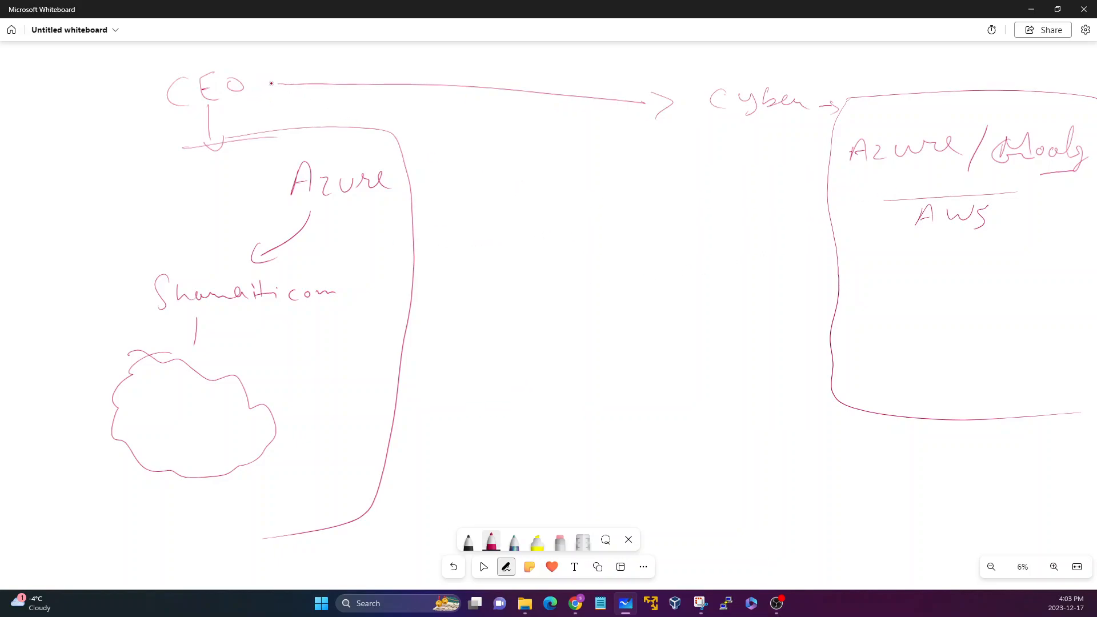
Put parentheses around Cyber and handwrite an underlined USA inside the Cyber company's box.
mouse_move(724, 74)
mouse_down()
mouse_move(749, 67)
mouse_move(722, 126)
mouse_up()
drag(800, 85, 797, 125)
mouse_move(869, 280)
mouse_down()
mouse_move(882, 301)
mouse_move(911, 282)
mouse_move(911, 307)
mouse_up()
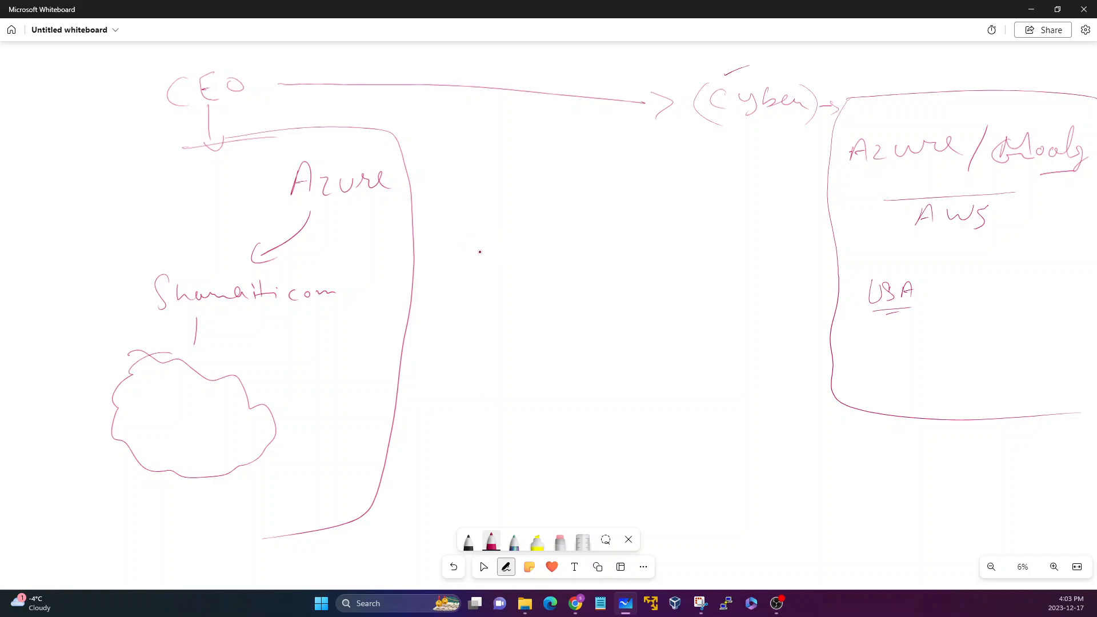
Emphasize USA and Azure with brackets and ticks, and mark the Azure border with a small two-way arrow.
mouse_move(398, 257)
mouse_down()
mouse_move(394, 268)
mouse_move(407, 259)
mouse_up()
drag(397, 265, 421, 266)
drag(858, 274, 860, 314)
drag(932, 278, 927, 315)
mouse_move(880, 251)
mouse_down()
mouse_move(892, 268)
mouse_move(927, 251)
mouse_up()
drag(171, 186, 200, 176)
drag(270, 167, 270, 208)
drag(894, 272, 936, 263)
drag(170, 186, 200, 176)
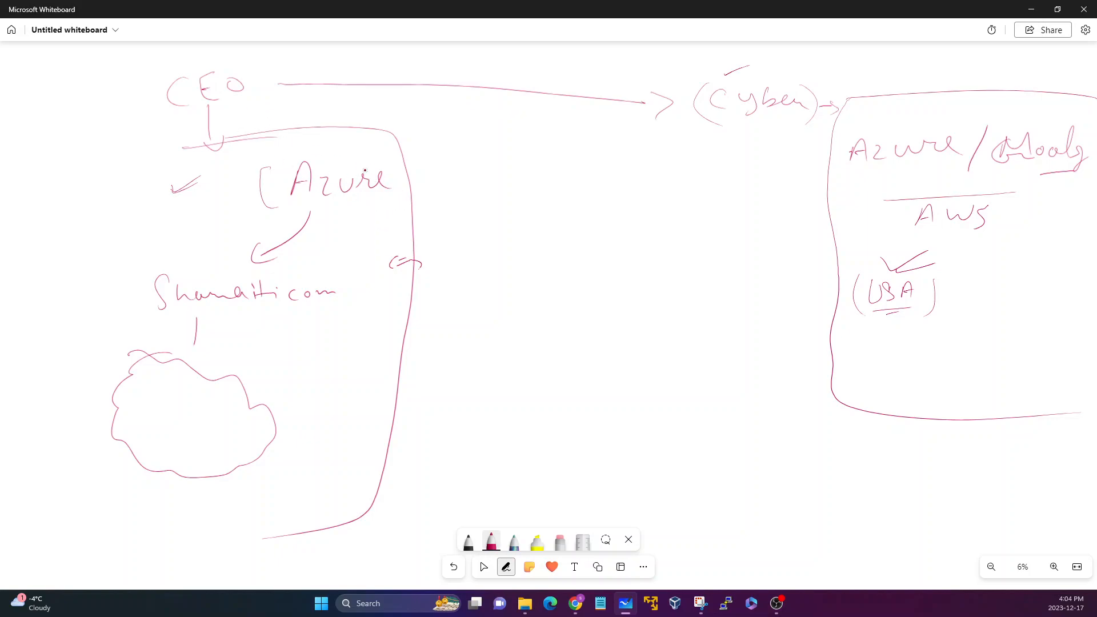
mouse_move(854, 266)
mouse_down()
mouse_move(847, 308)
mouse_move(864, 329)
mouse_up()
drag(948, 276, 934, 339)
Draw an arrow out of the Azure border and handwrite NewUser beside it.
mouse_move(420, 245)
mouse_down()
mouse_move(503, 243)
mouse_move(506, 225)
mouse_up()
drag(514, 240, 524, 246)
drag(531, 237, 552, 231)
mouse_move(561, 227)
mouse_down()
mouse_move(565, 236)
mouse_move(585, 225)
mouse_move(583, 248)
mouse_up()
drag(596, 240, 615, 243)
drag(617, 242, 625, 233)
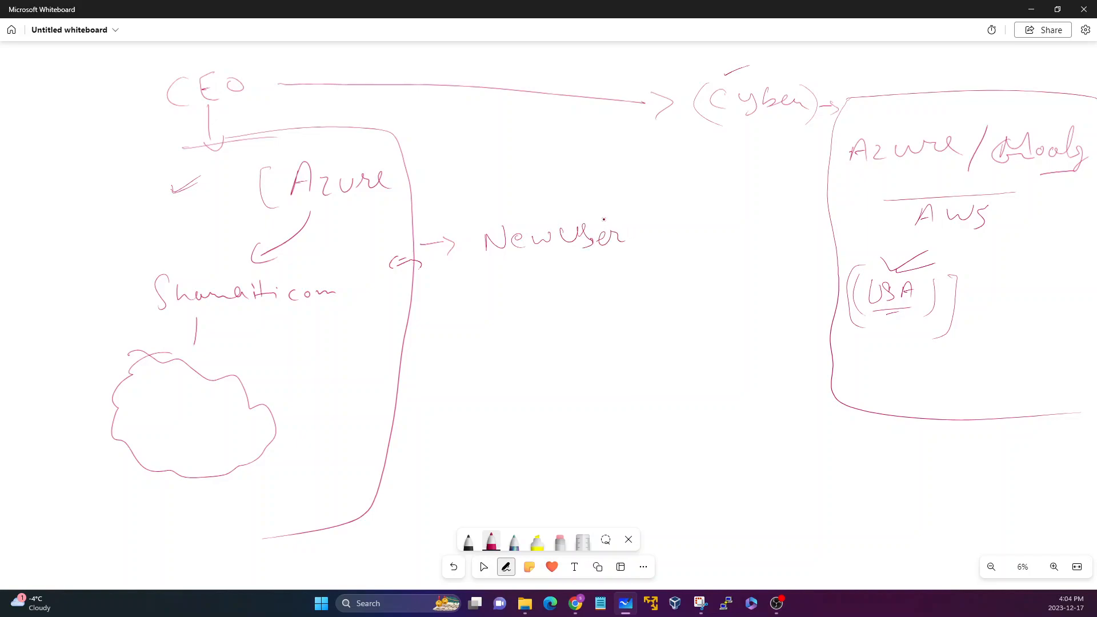
Add a second arrow below NewUser leading to an underlined, handwritten Guest.
drag(425, 286, 455, 306)
mouse_move(457, 297)
mouse_down()
mouse_move(460, 312)
mouse_move(605, 284)
mouse_up()
drag(581, 306, 606, 302)
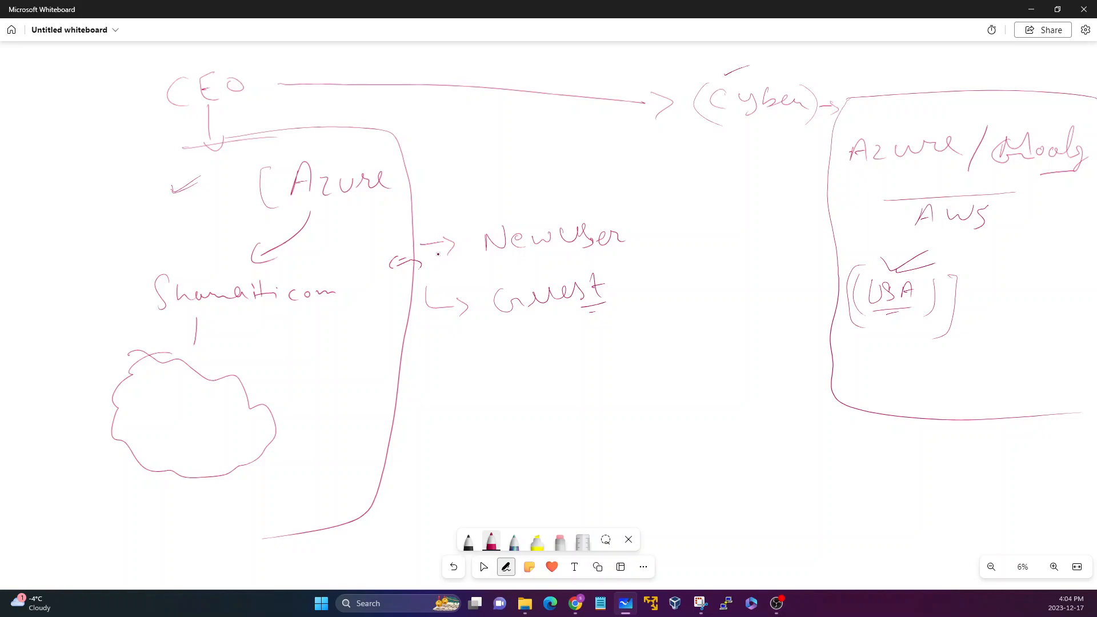
Draw a long arrow from the Azure border to the Cyber company's box, and emphasize USA and Cyber with more brackets and ticks.
drag(882, 259, 927, 249)
mouse_move(405, 360)
mouse_down()
mouse_move(801, 338)
mouse_move(802, 357)
mouse_up()
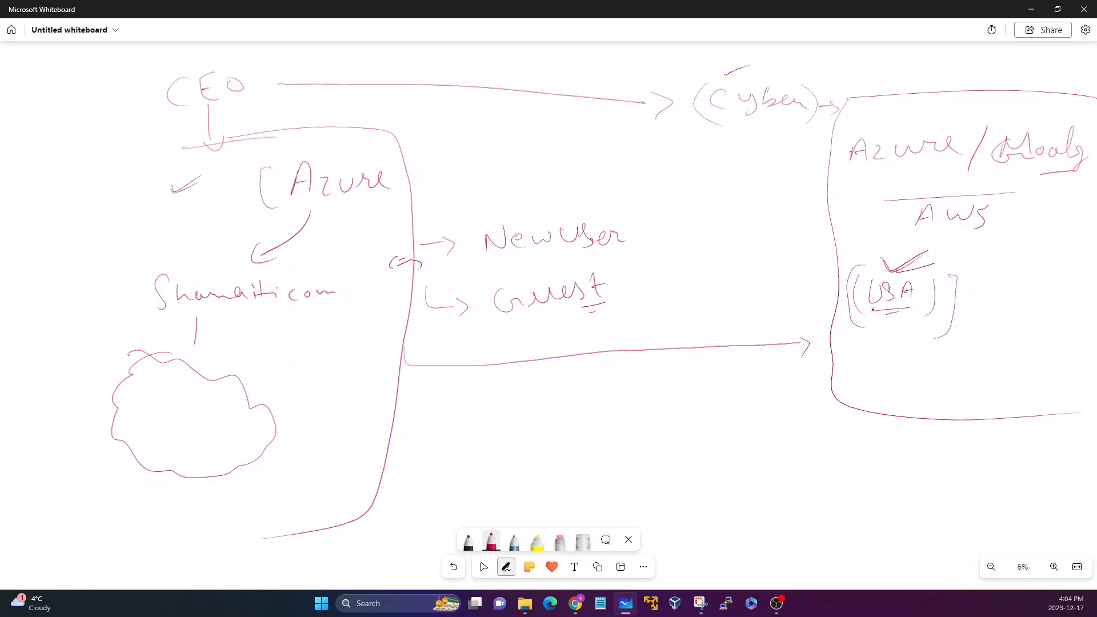
mouse_move(869, 270)
mouse_down()
mouse_move(844, 320)
mouse_move(867, 325)
mouse_up()
drag(947, 269, 933, 328)
drag(876, 260, 916, 258)
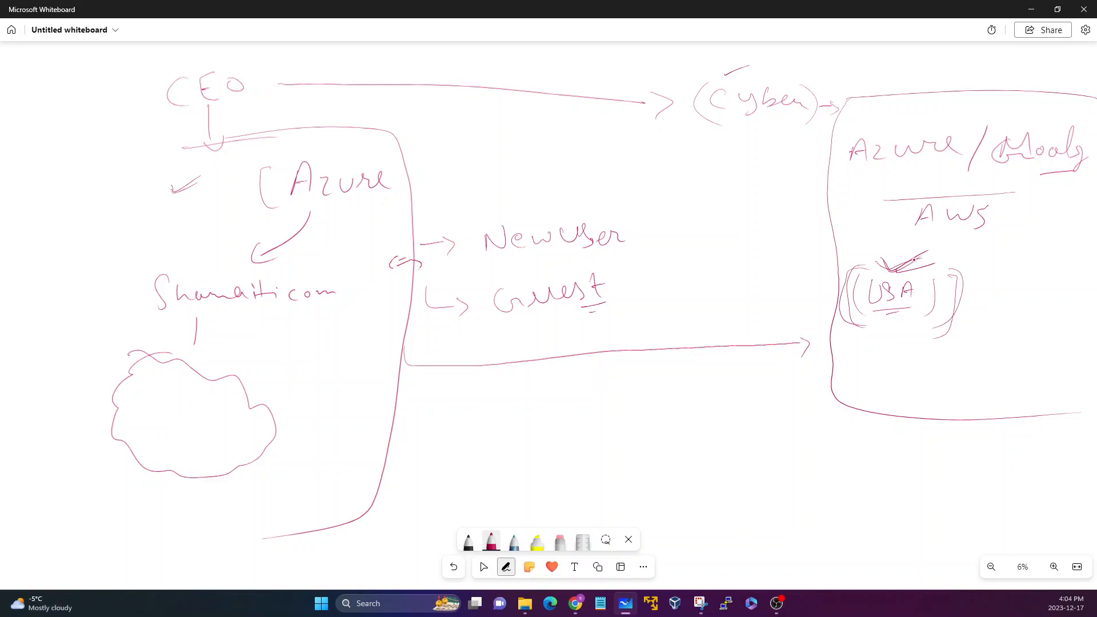
drag(807, 81, 833, 73)
mouse_move(868, 266)
mouse_down()
mouse_move(845, 298)
mouse_move(874, 337)
mouse_up()
drag(964, 271, 947, 341)
Add a circled tick in the Cyber company's box with a return arrow leading to a handwritten Guest inside the Azure border.
drag(844, 372, 878, 356)
mouse_move(839, 361)
mouse_down()
mouse_move(849, 350)
mouse_move(831, 371)
mouse_up()
drag(831, 379, 402, 409)
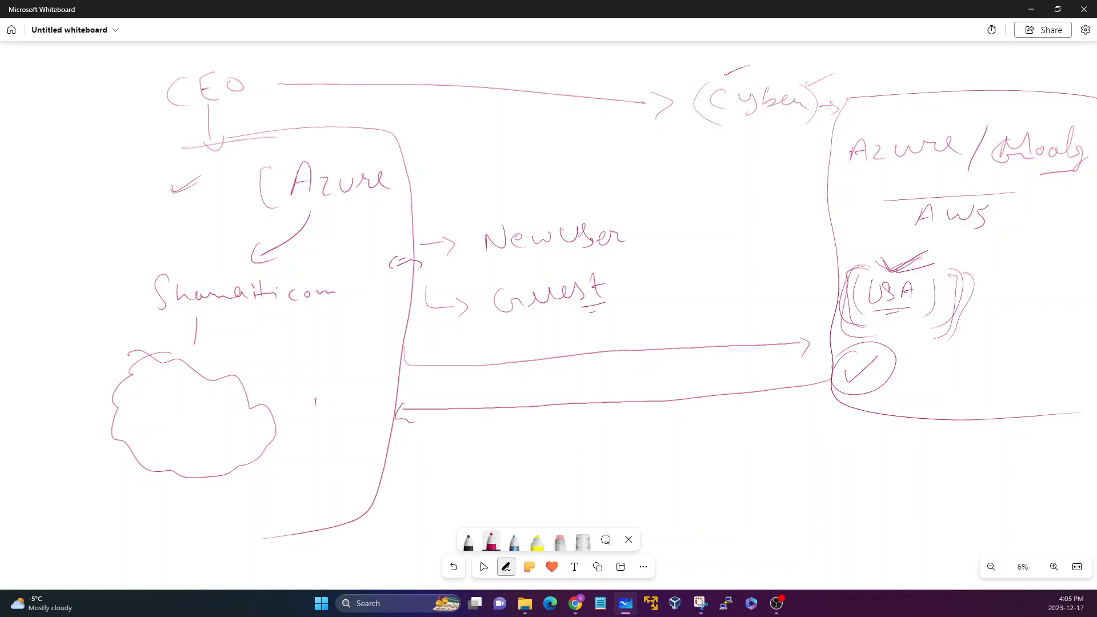
drag(377, 384, 380, 399)
drag(373, 401, 393, 390)
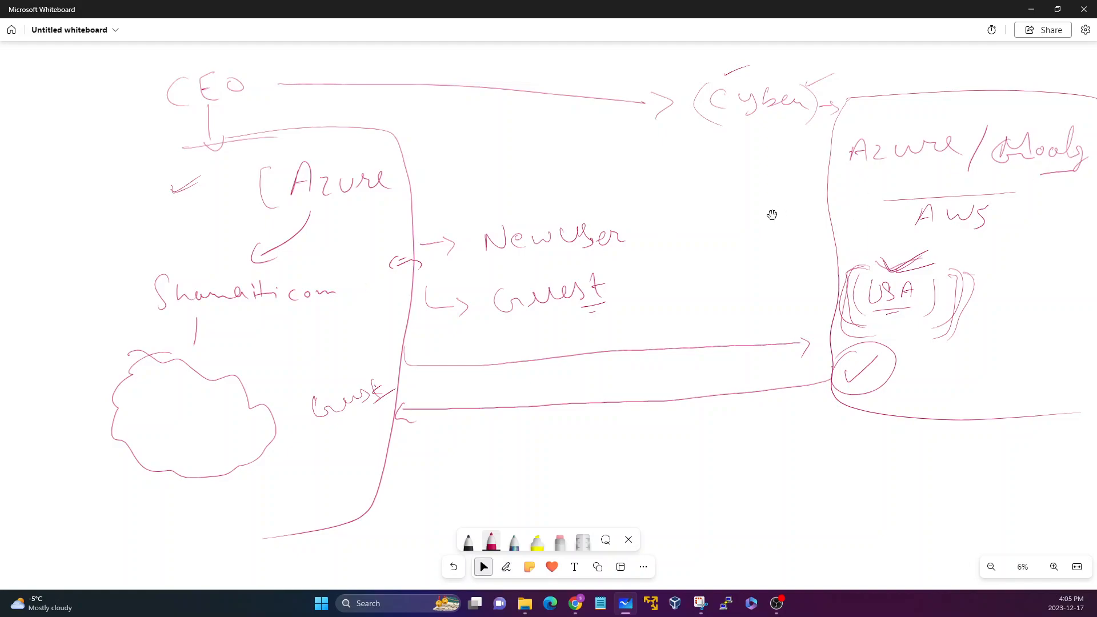
Erase the Cyber company, NewUser and Guest drawings outside the Azure border.
click(560, 543)
mouse_move(447, 66)
mouse_down()
mouse_move(406, 436)
mouse_move(438, 238)
mouse_move(563, 253)
mouse_move(714, 140)
mouse_move(697, 103)
mouse_move(903, 90)
mouse_move(577, 198)
mouse_move(499, 348)
mouse_move(458, 370)
mouse_move(693, 365)
mouse_move(756, 347)
mouse_move(756, 409)
mouse_move(1043, 384)
mouse_move(1059, 362)
mouse_move(834, 274)
mouse_move(874, 257)
mouse_move(969, 126)
mouse_move(1061, 134)
mouse_move(874, 208)
mouse_move(813, 186)
mouse_move(810, 158)
mouse_up()
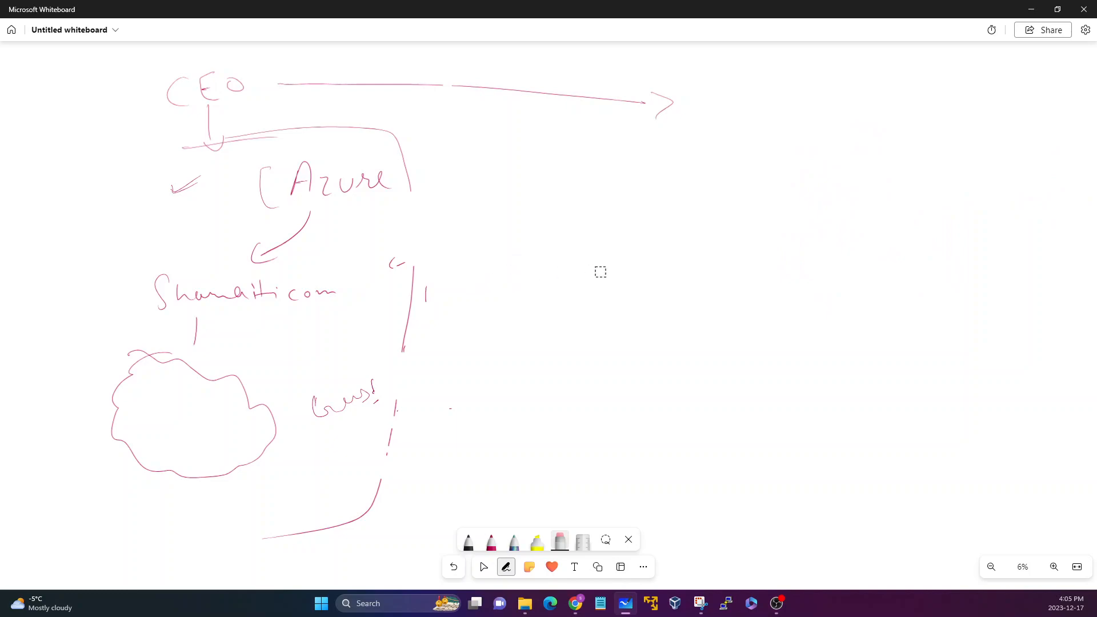
Using the red pen, handwrite Gmail with an arrow pointing to it from the Azure side.
click(491, 543)
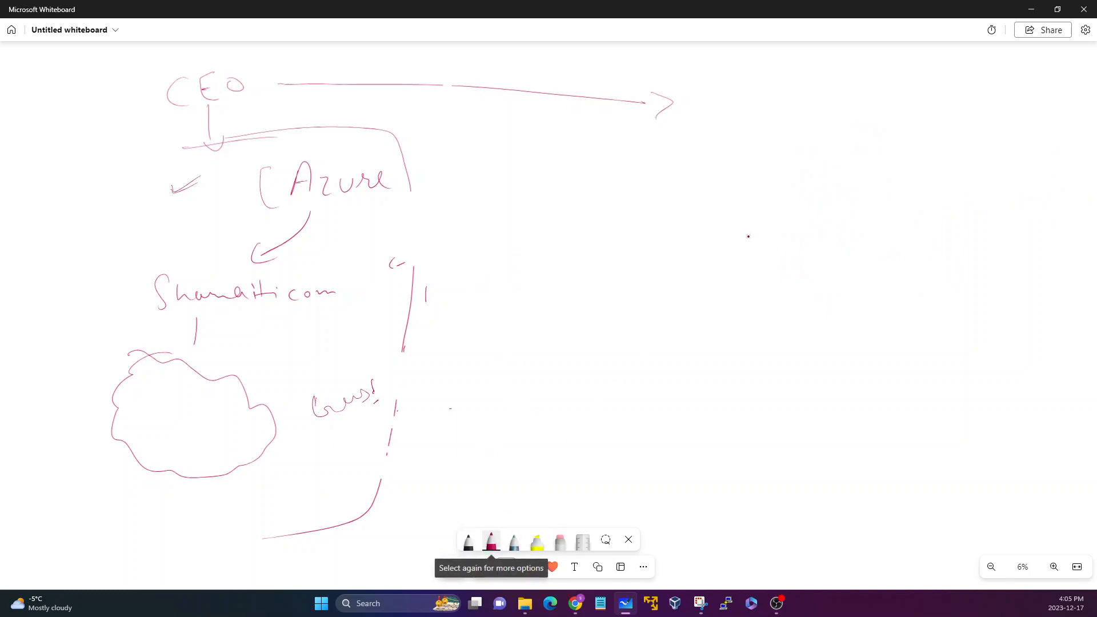
drag(760, 196, 765, 213)
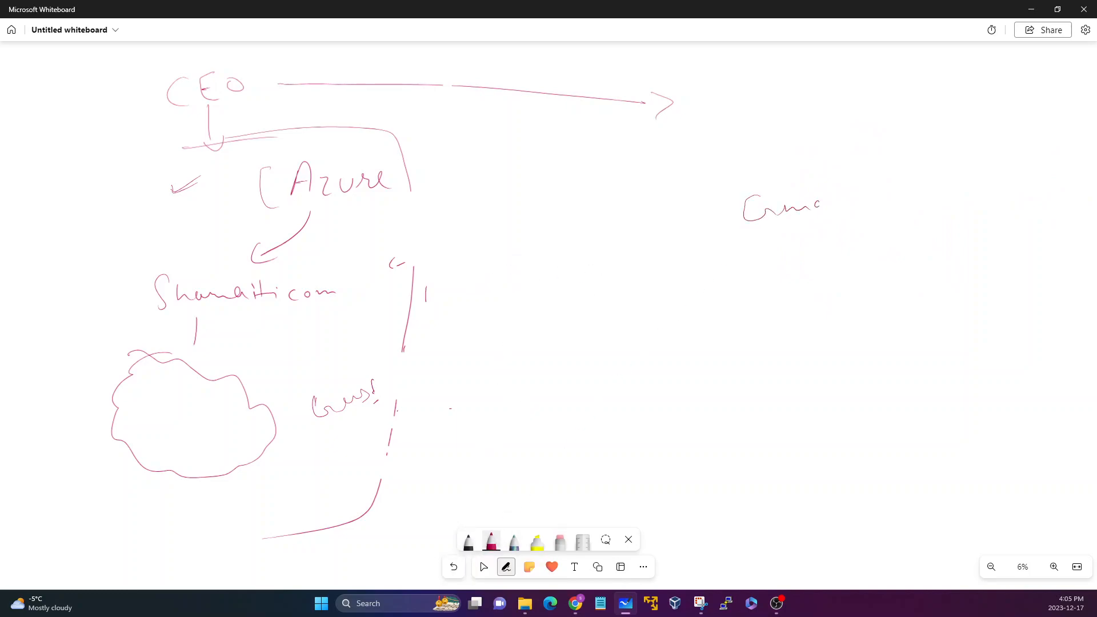
drag(851, 183, 849, 211)
click(860, 209)
mouse_move(483, 229)
mouse_down()
mouse_move(683, 215)
mouse_move(676, 227)
mouse_up()
Draw three more arrows below Gmail's arrow, leading to handwritten MS, Goog and H labels.
mouse_move(503, 298)
mouse_down()
mouse_move(652, 295)
mouse_move(655, 306)
mouse_up()
drag(723, 301, 781, 301)
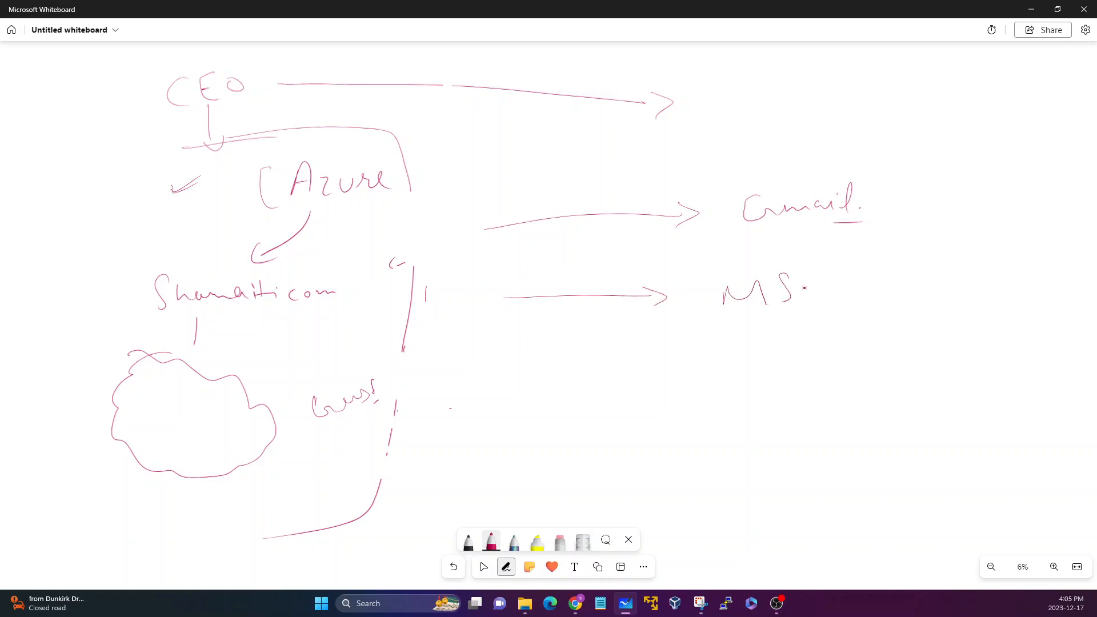
drag(527, 370, 639, 368)
drag(635, 357, 645, 379)
drag(707, 366, 791, 382)
drag(506, 437, 694, 444)
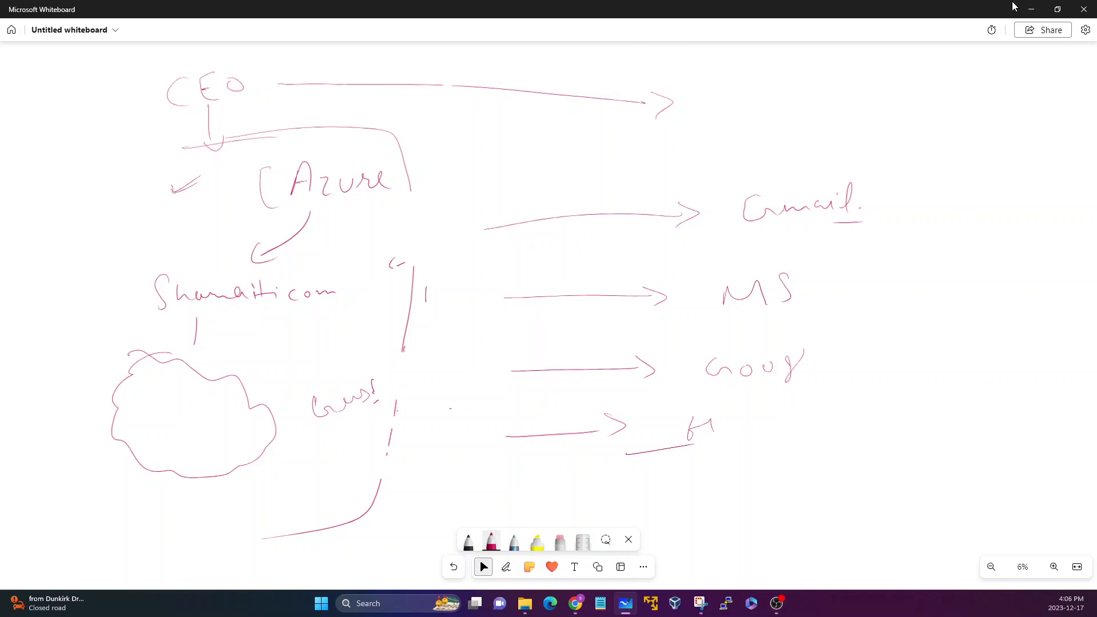
Switch back to the Azure portal and open the Users list of Microsoft Entra ID.
click(1038, 16)
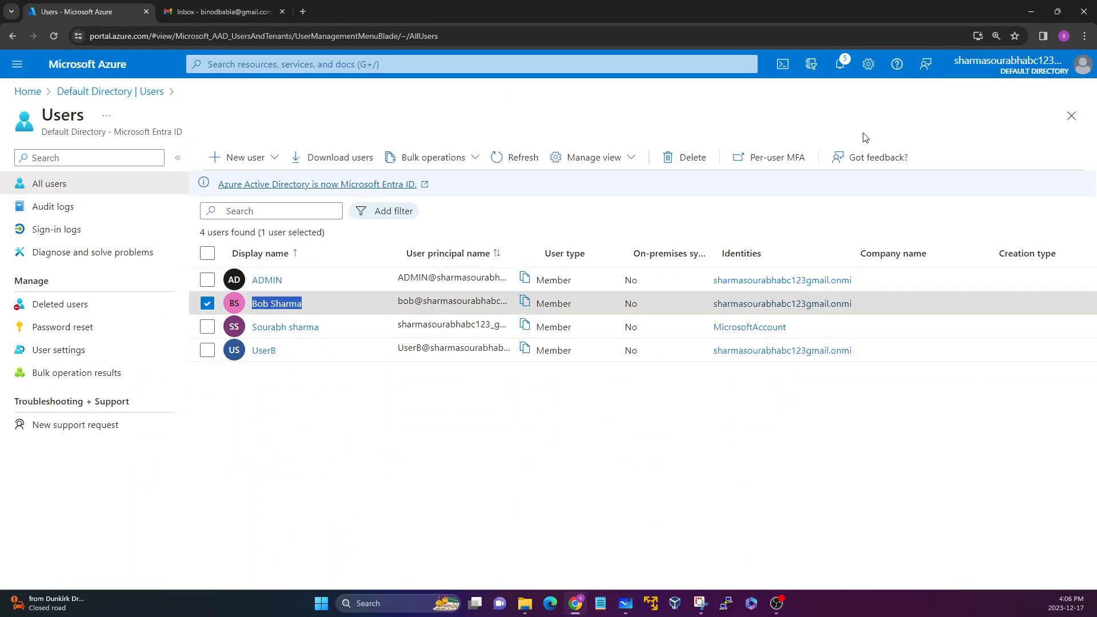
click(77, 66)
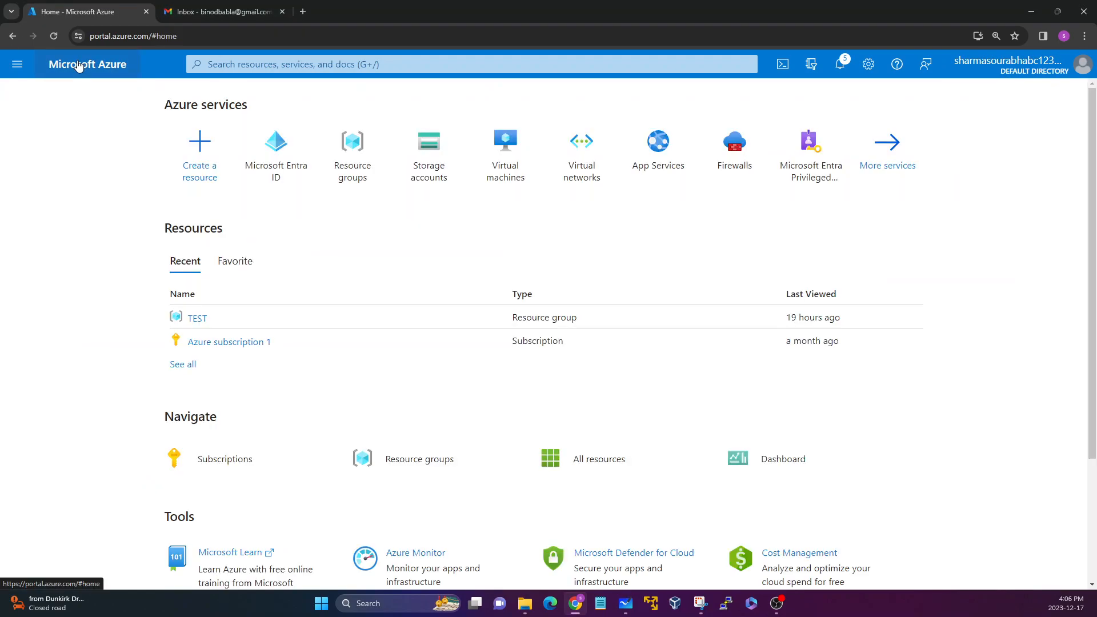
click(278, 171)
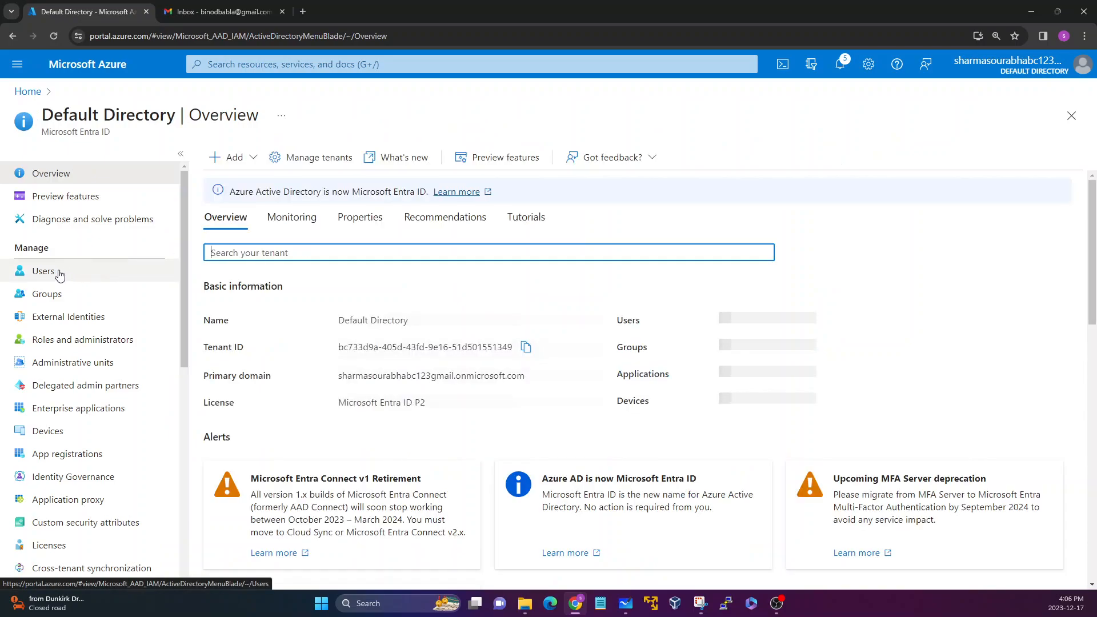
click(50, 276)
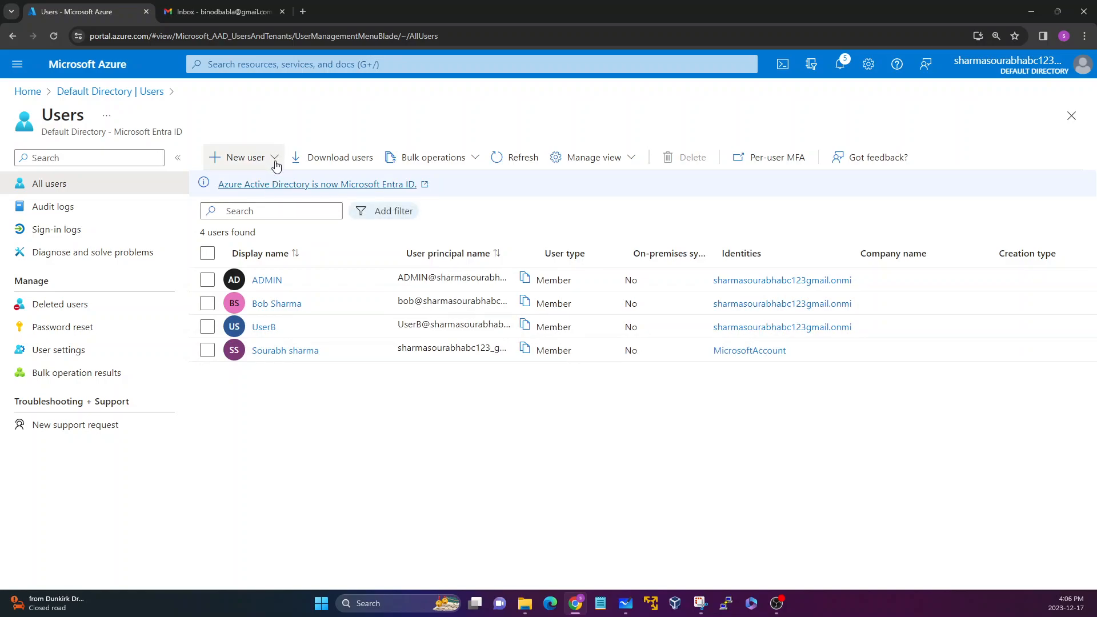
Start inviting an external user and go to the required Email entry of the invitation form.
click(275, 158)
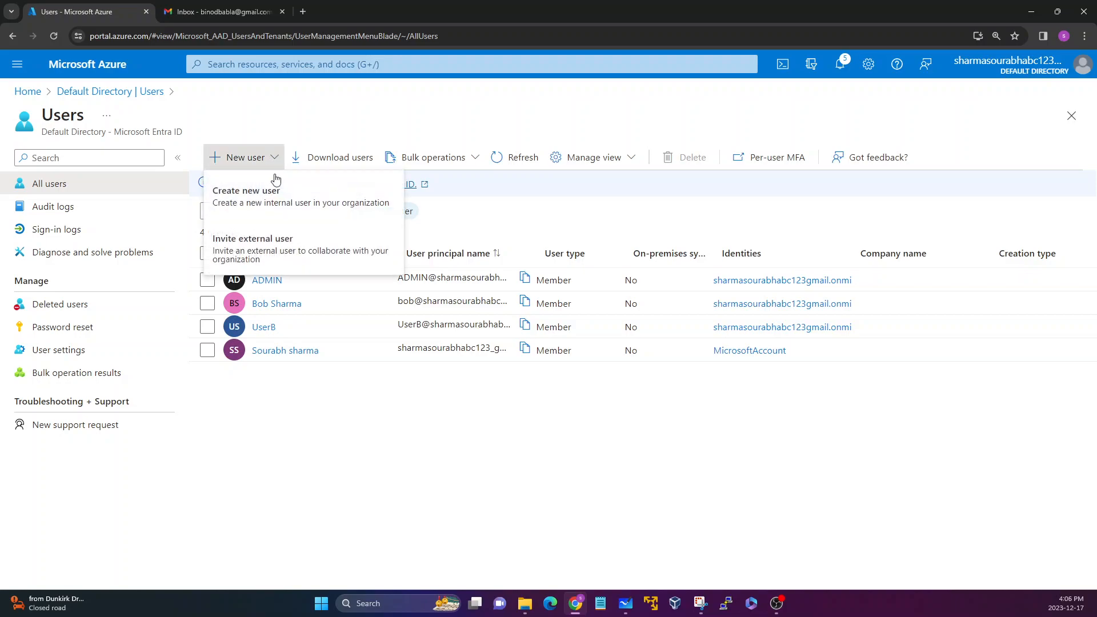
click(266, 247)
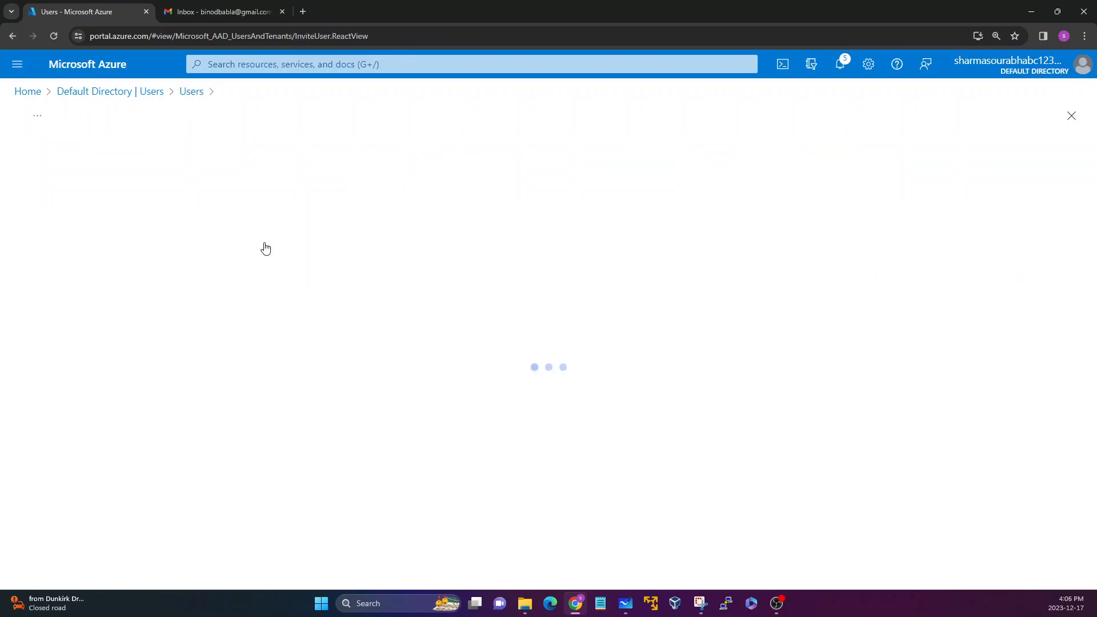
drag(16, 249, 71, 252)
click(78, 256)
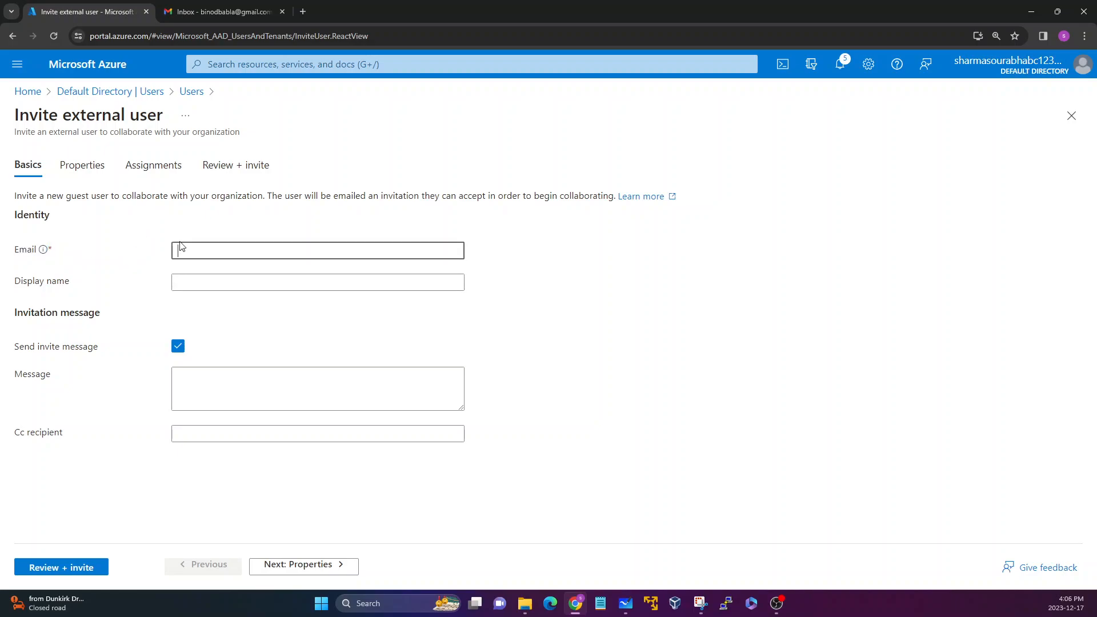
Copy the guest's e-mail address from the Gmail account into the invitation's Email field and enter the guest's display name.
click(200, 13)
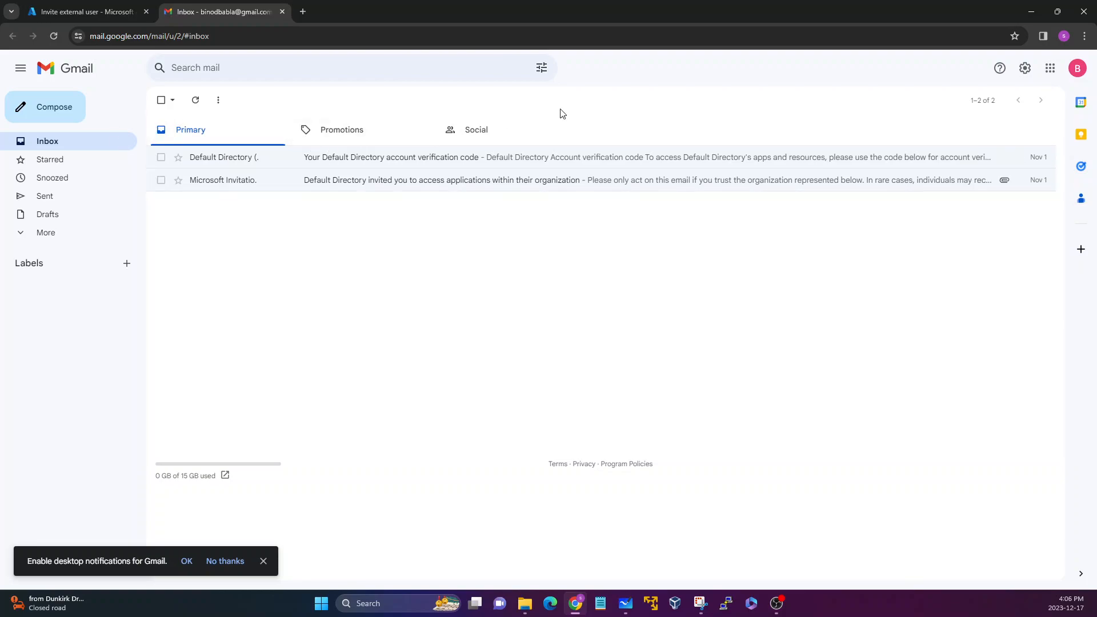
click(1077, 69)
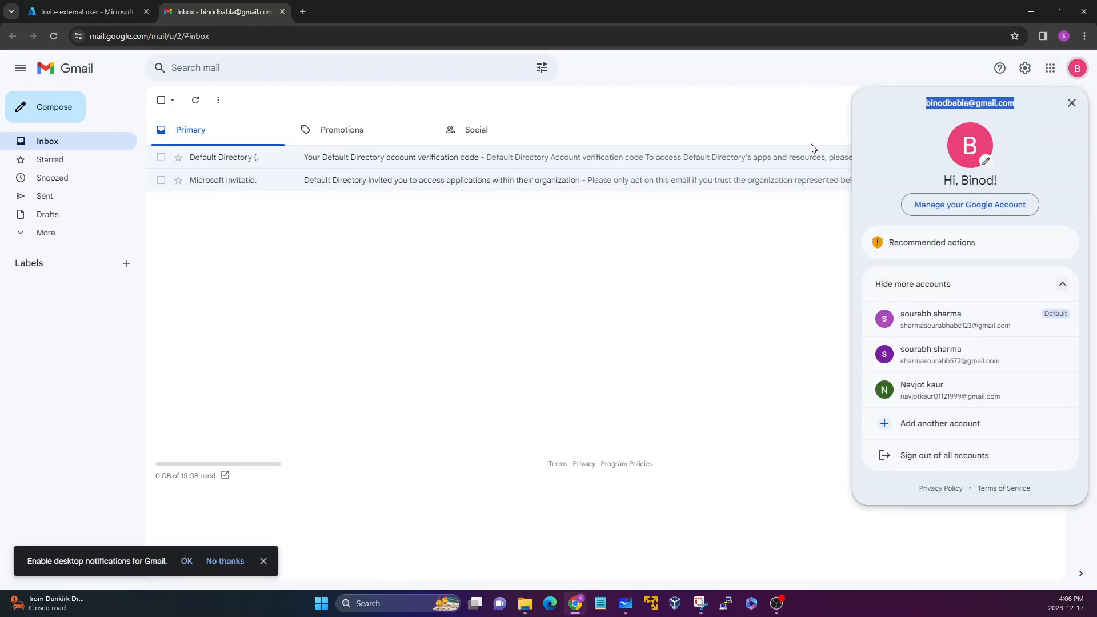
click(737, 300)
click(80, 11)
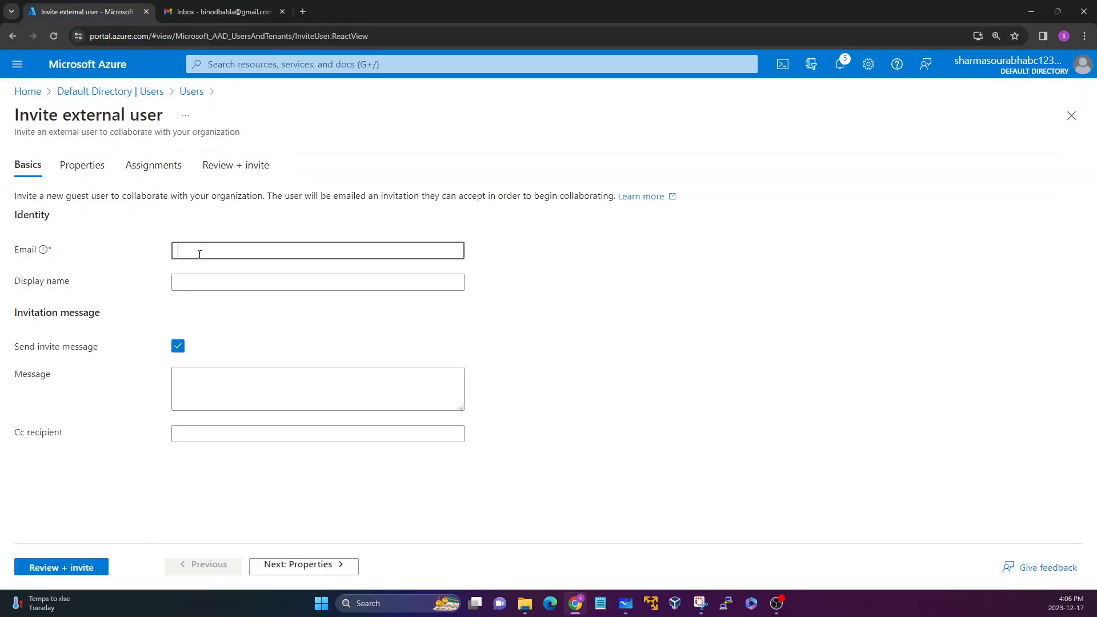
key(ctrl+v)
click(205, 282)
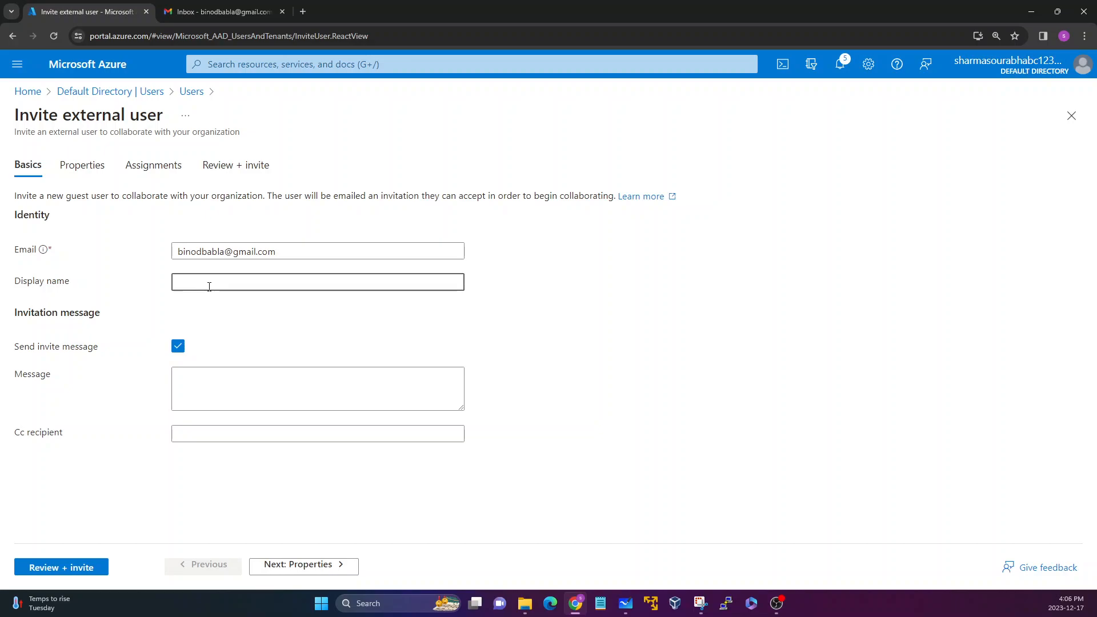
Turn the Send invite message option off and back on.
drag(15, 349, 97, 342)
click(97, 341)
click(178, 346)
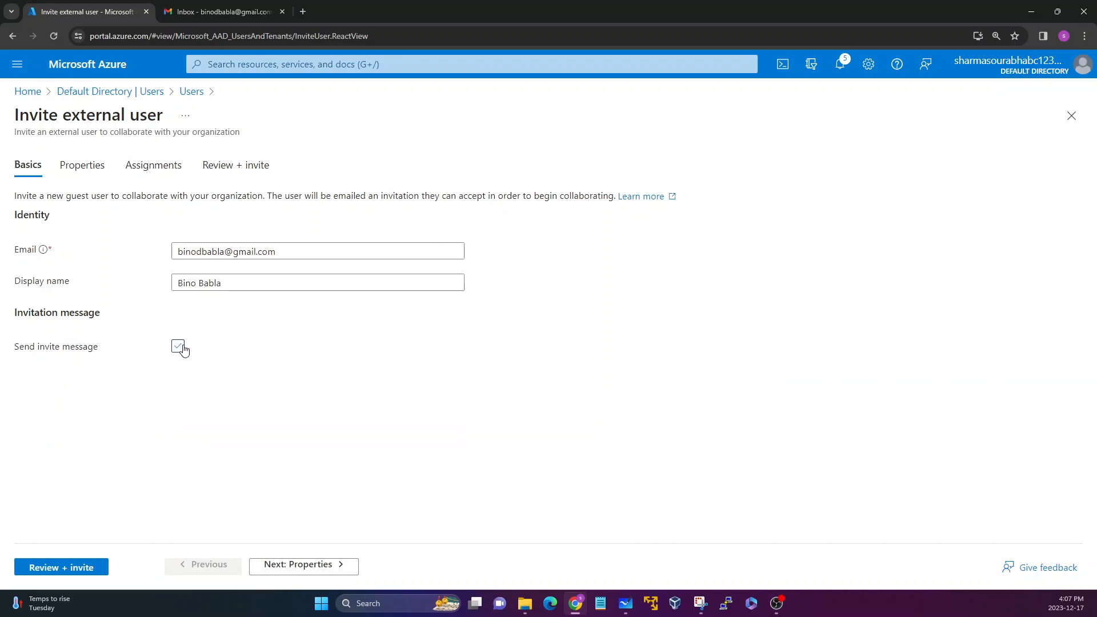
click(179, 346)
drag(13, 347, 91, 347)
click(96, 346)
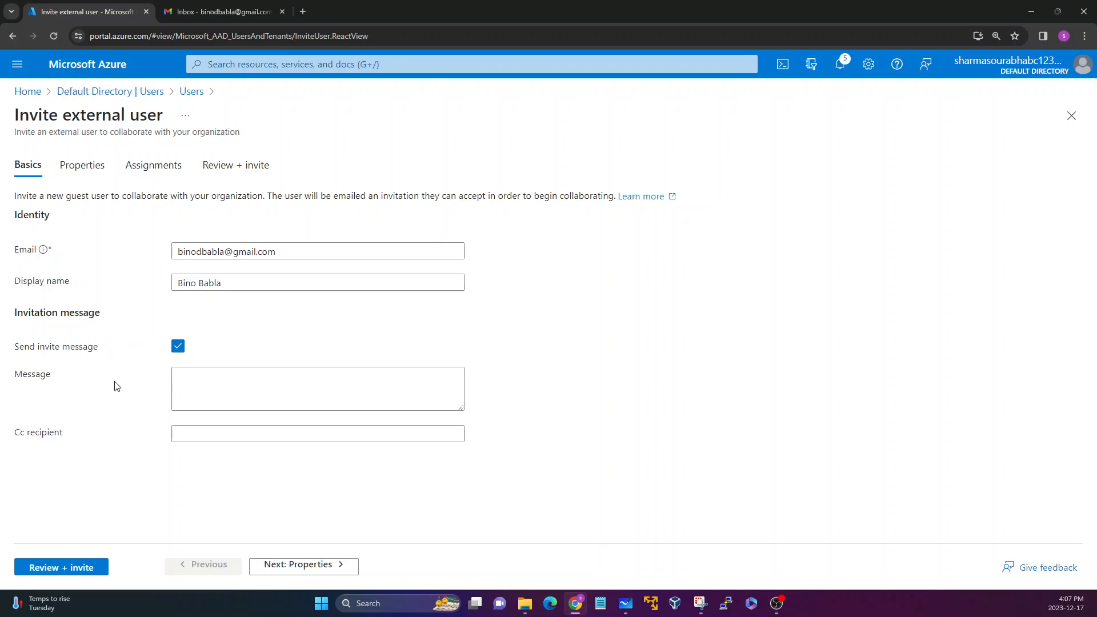
Enter the invitation message "Hi Please accept this invite" and leave the Cc recipient empty.
click(211, 382)
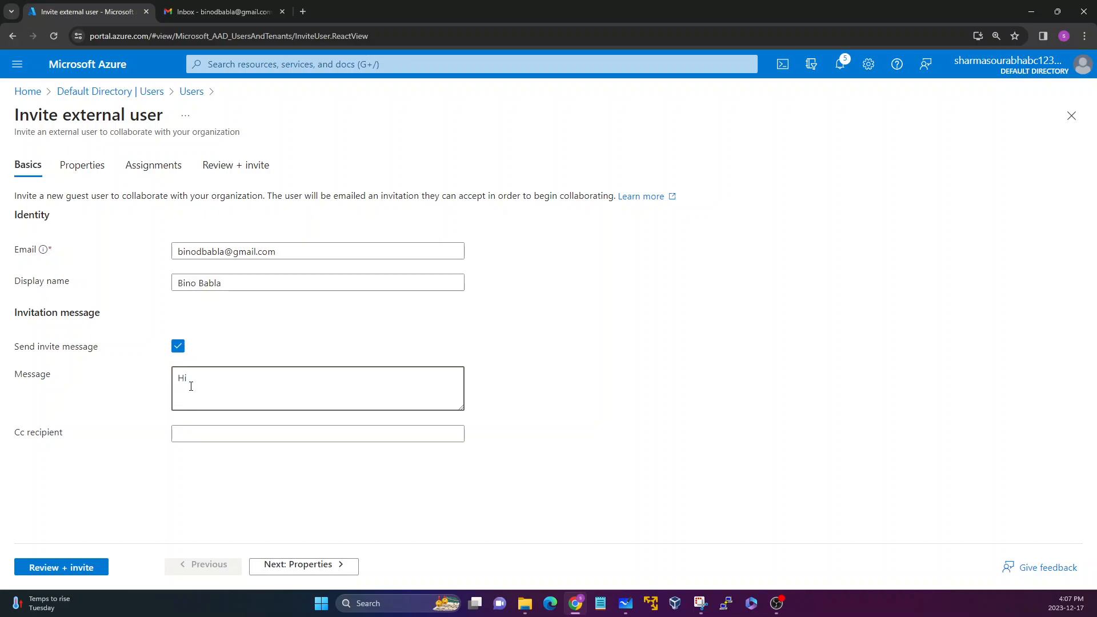
text(Hi Please accept this invite)
click(207, 433)
drag(59, 432, 87, 456)
click(88, 457)
click(218, 433)
Go on to the invitation's Properties and look through its fields down to the Usage location choices.
click(303, 564)
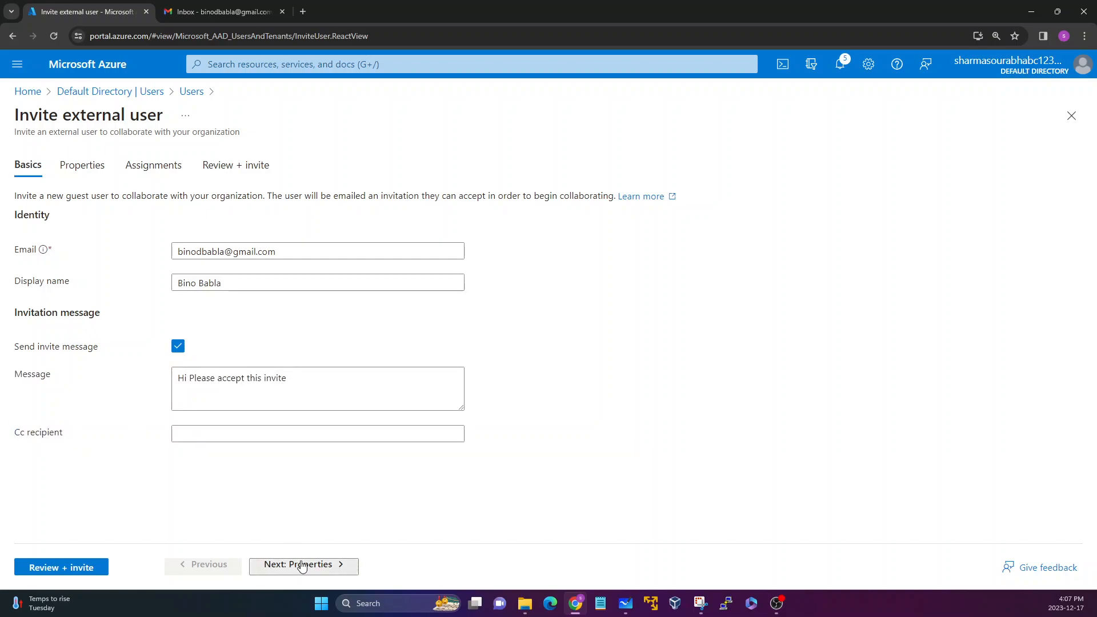
drag(12, 202, 154, 385)
scroll(157, 389, down, 2)
scroll(151, 385, down, 7)
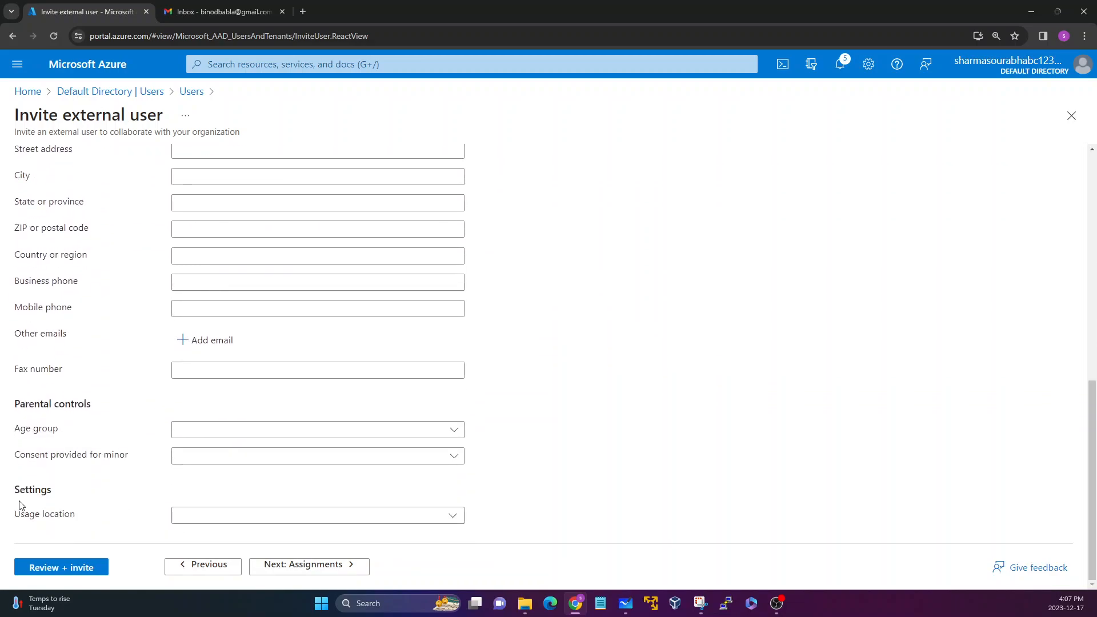
drag(15, 513, 118, 519)
click(178, 517)
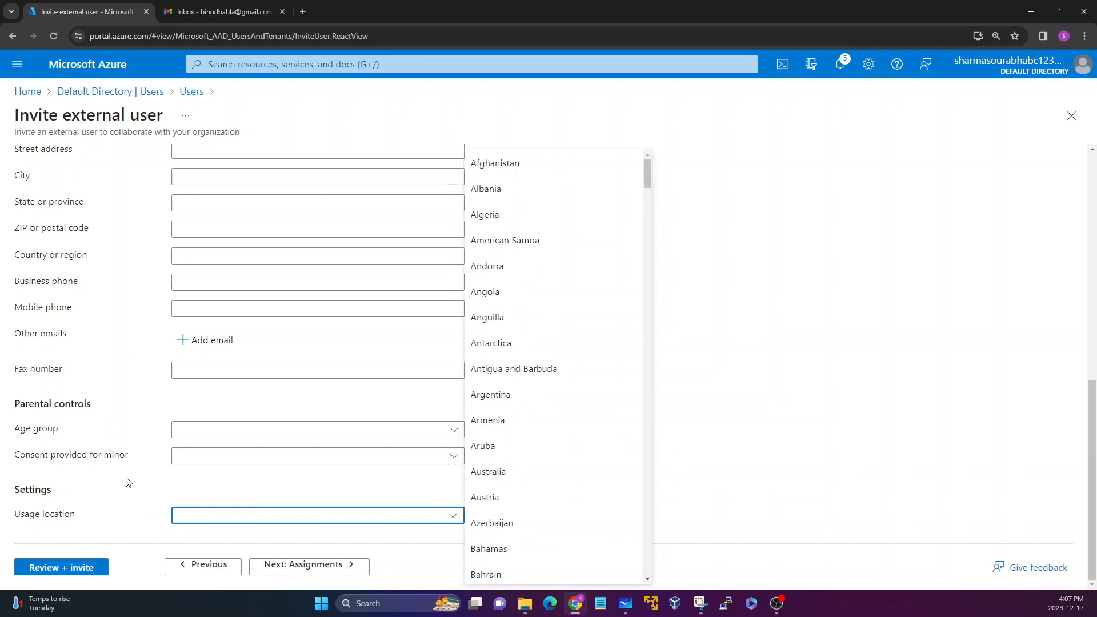
scroll(137, 491, up, 9)
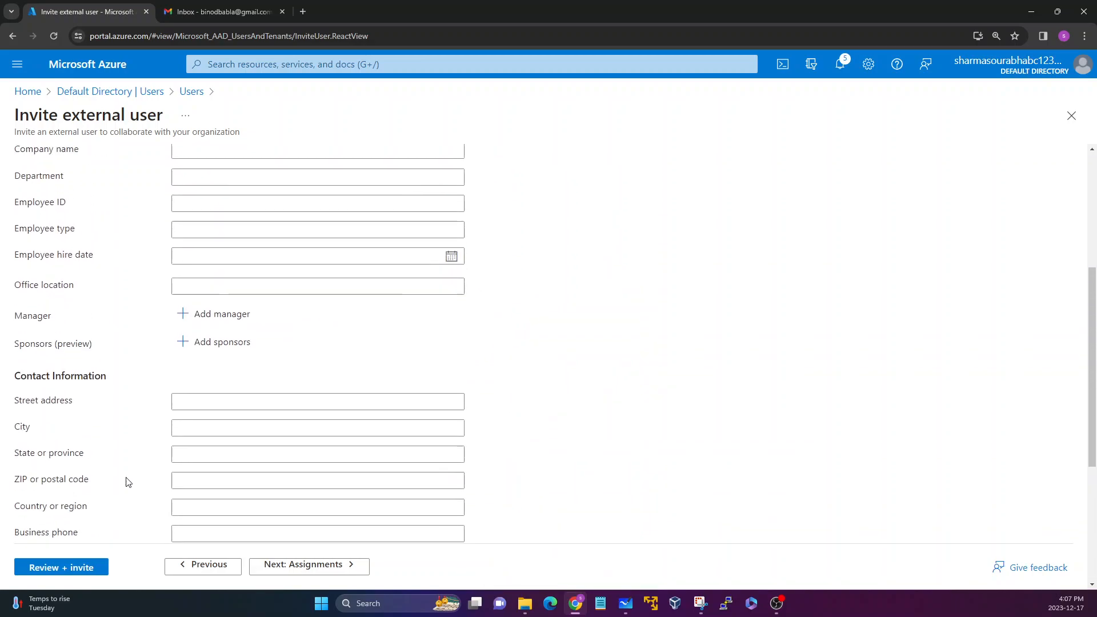
Pass the Assignments without adding any, send the reviewed invitation and refresh the Users list.
click(308, 569)
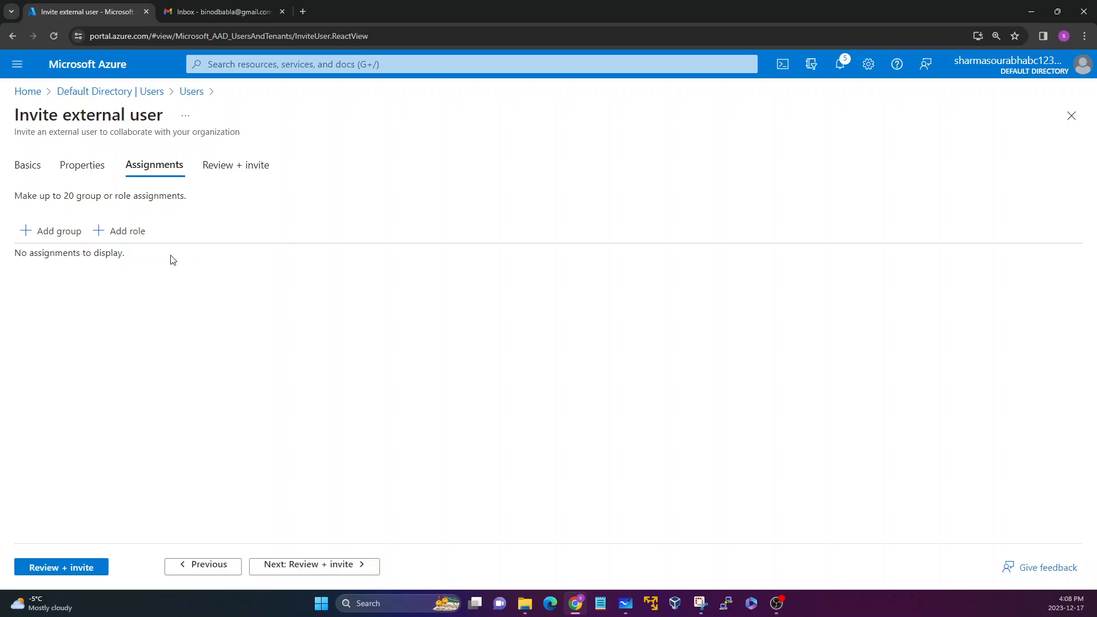
click(340, 572)
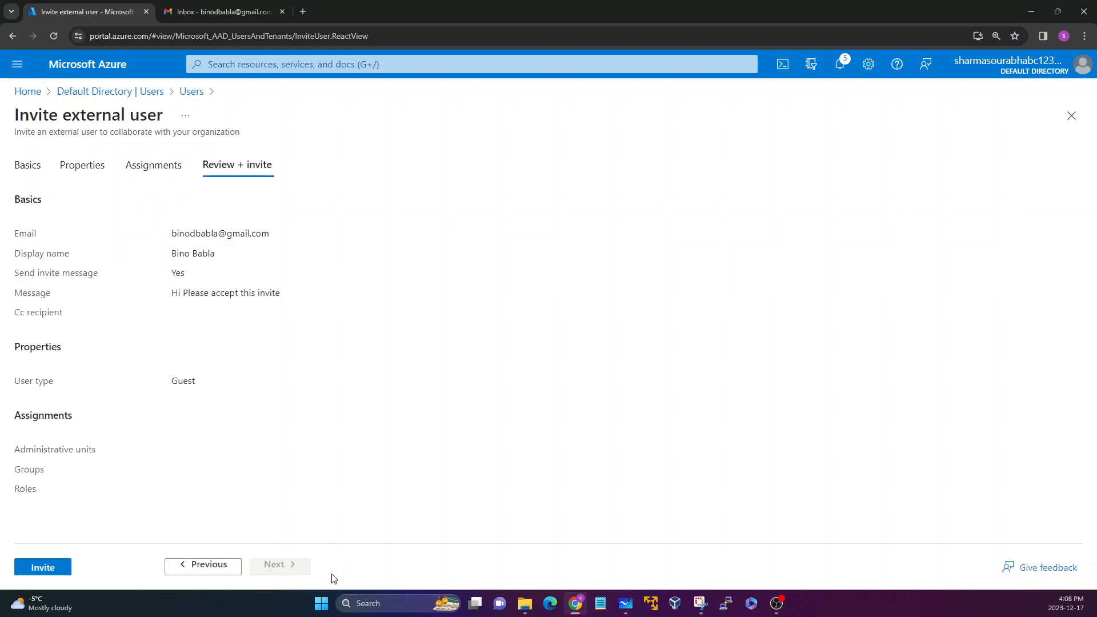
click(44, 568)
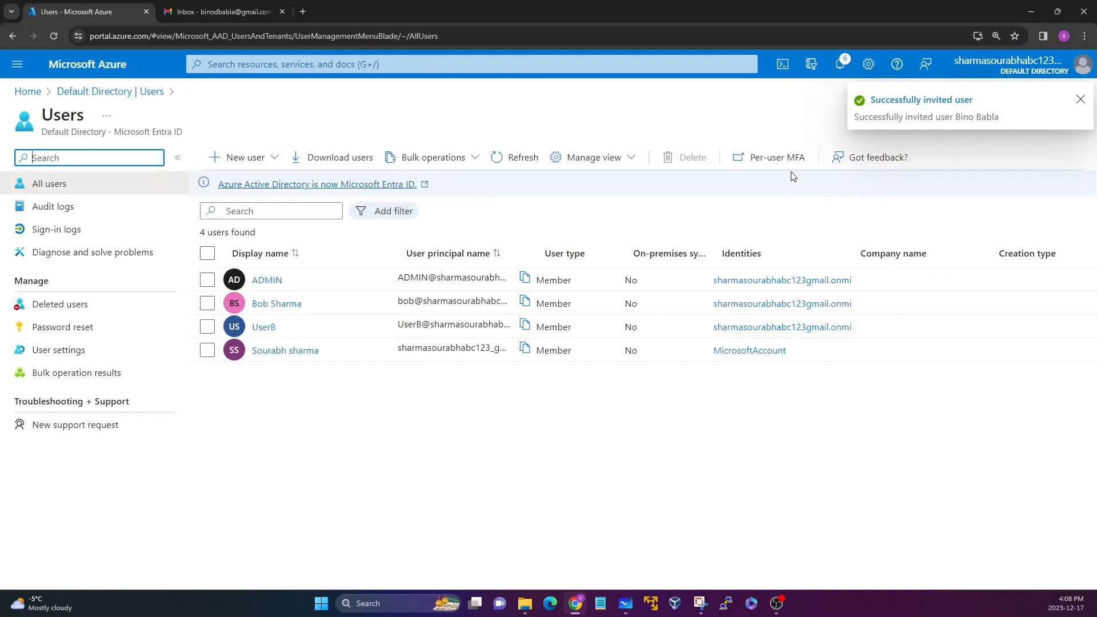
click(500, 159)
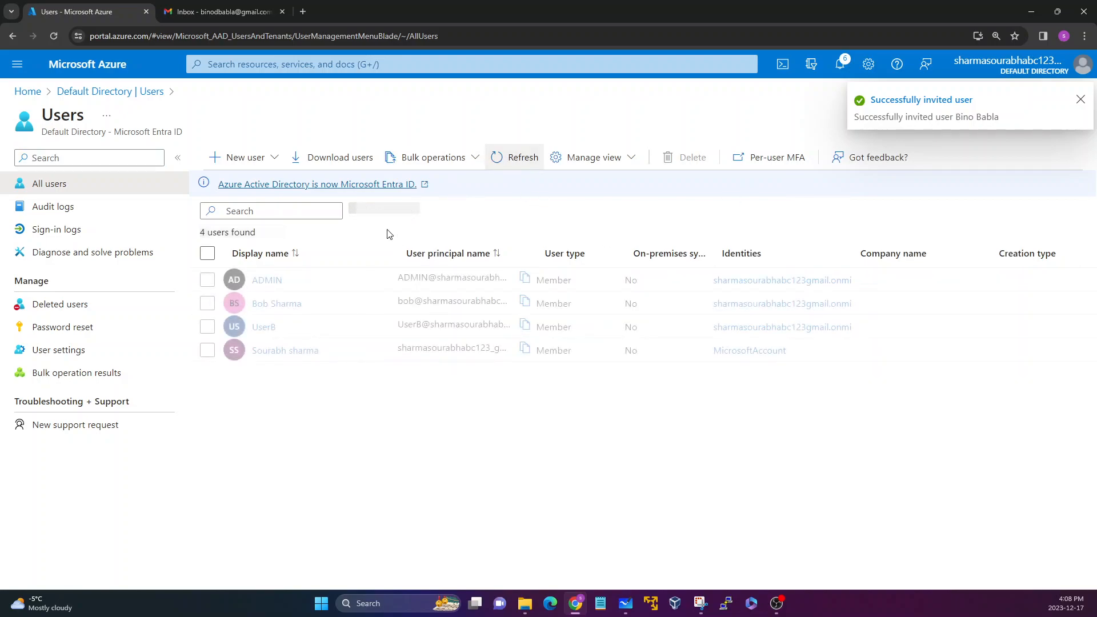
Switch to Gmail, refresh the inbox, and open the new Microsoft invitation e-mail to read its organization, domain and message.
click(220, 11)
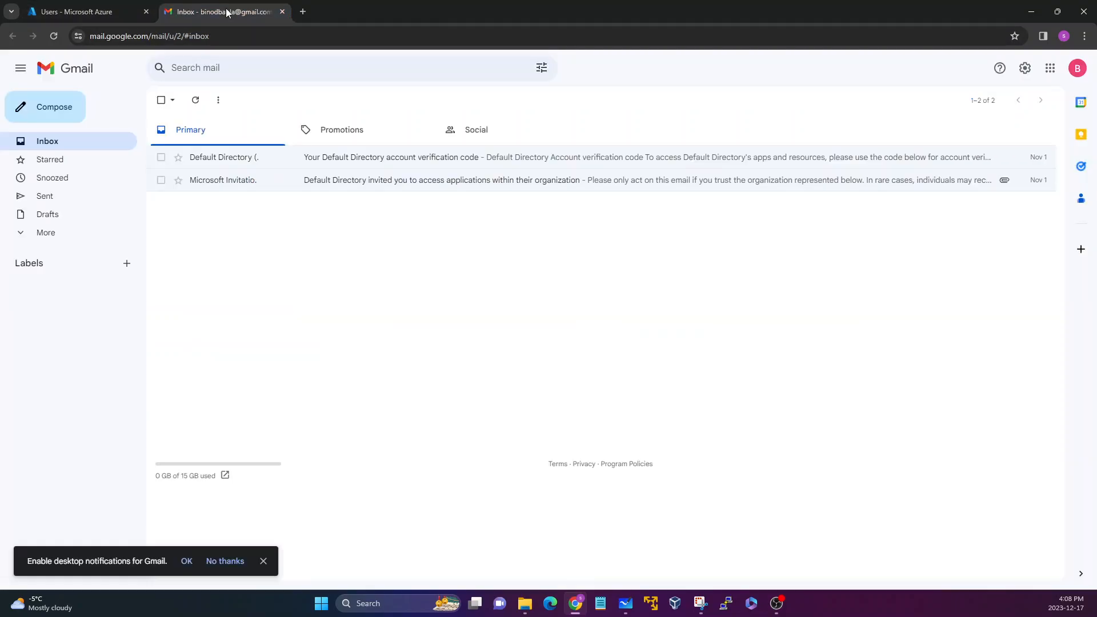
click(195, 100)
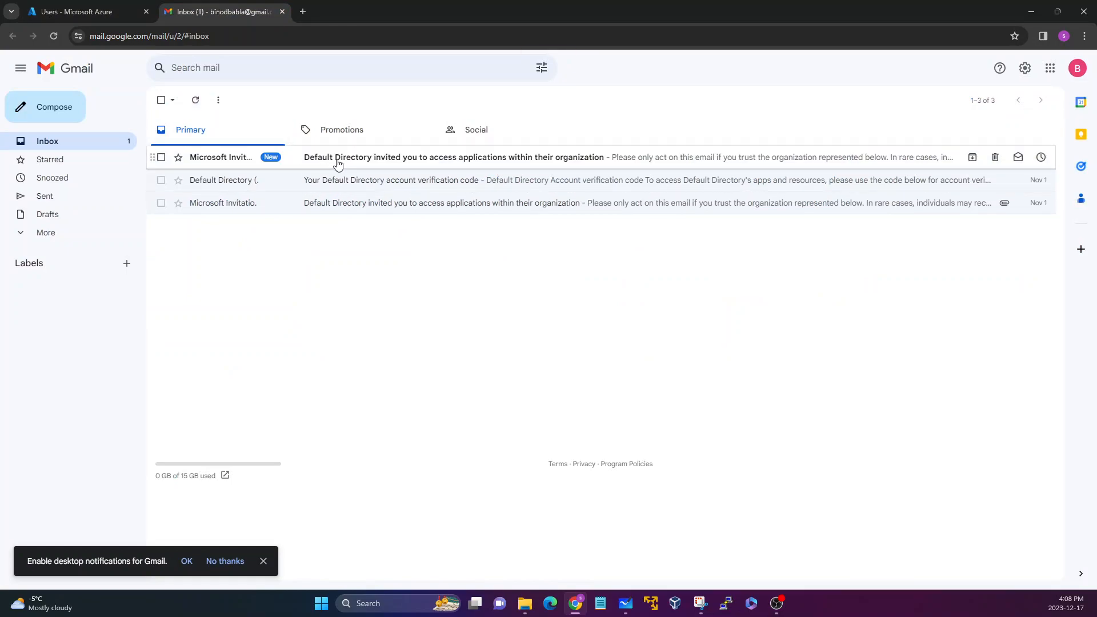
click(521, 162)
drag(527, 249, 625, 249)
click(469, 252)
drag(526, 237, 711, 270)
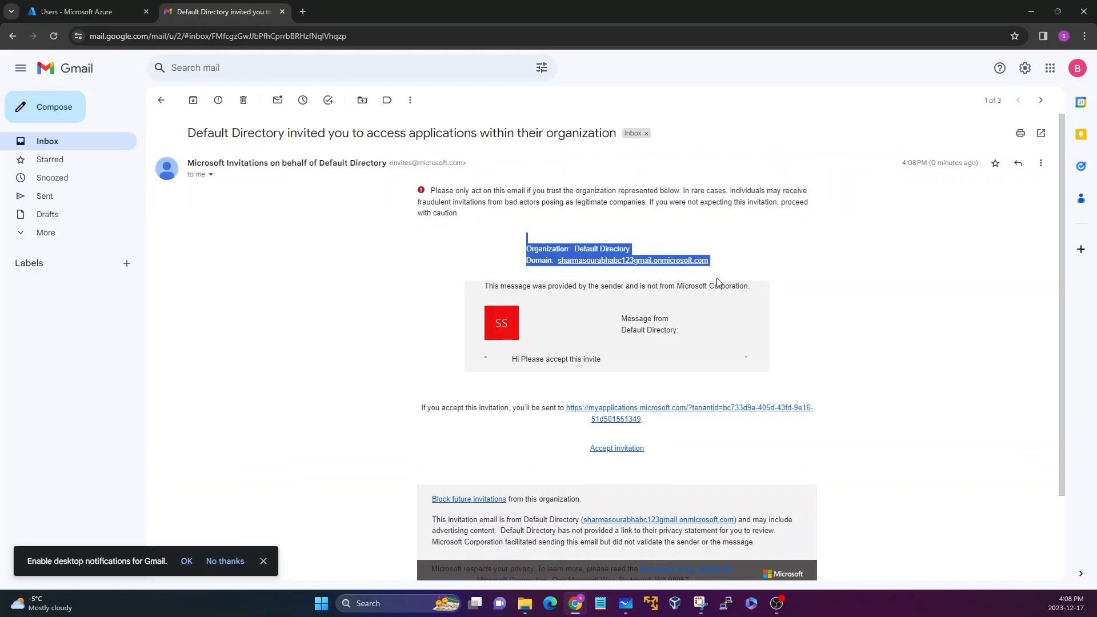
click(717, 281)
drag(506, 365, 603, 364)
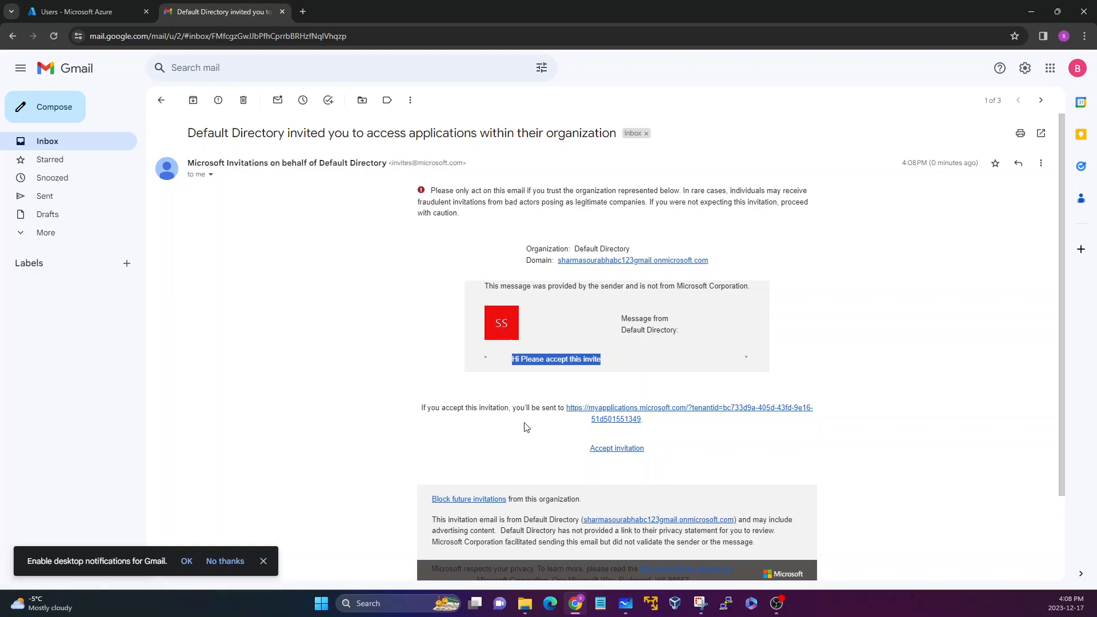
Accept the invitation from the e-mail and read the Microsoft sign-in page for the guest account.
click(610, 451)
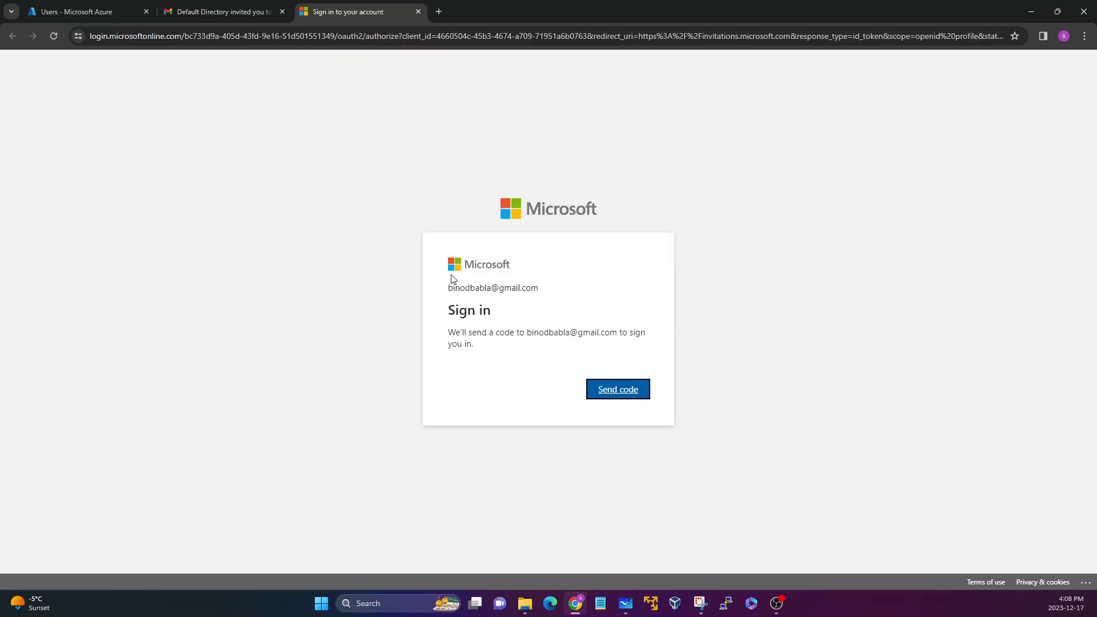
drag(446, 286, 533, 296)
click(479, 327)
drag(450, 311, 474, 319)
click(521, 332)
click(462, 324)
click(473, 320)
Return Gmail to the inbox list and request a sign-in code on the Microsoft sign-in page.
click(222, 12)
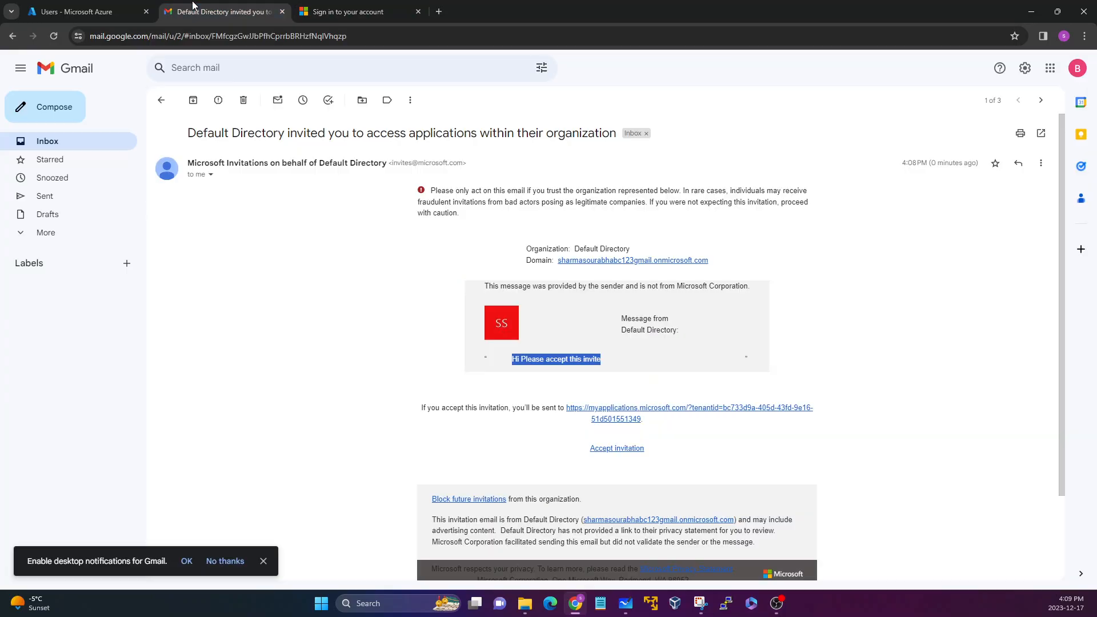
click(162, 100)
click(334, 17)
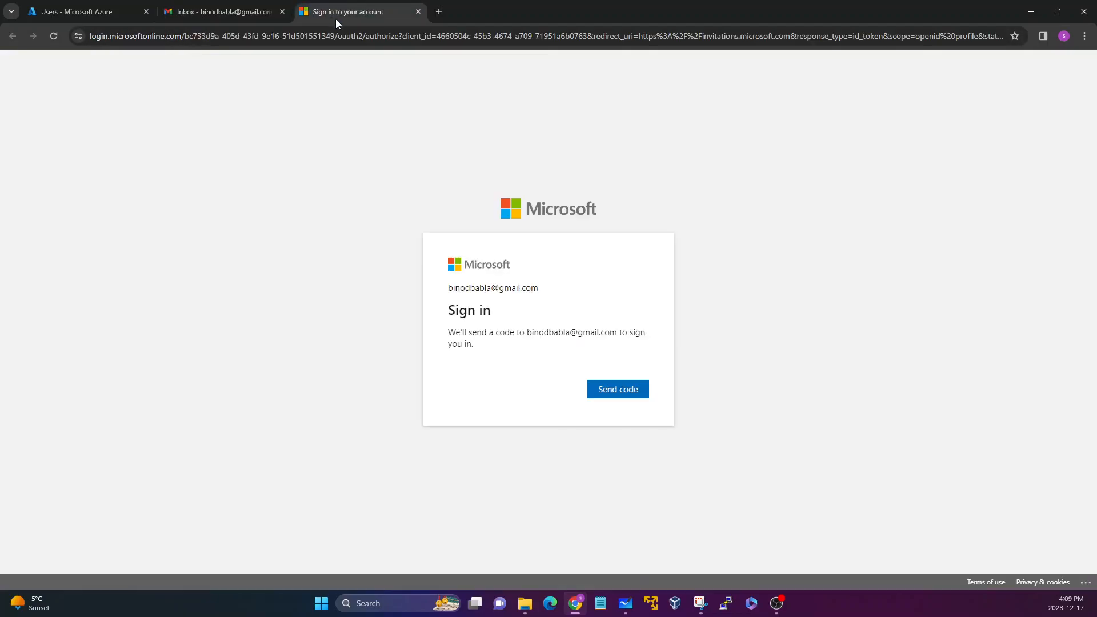
click(591, 389)
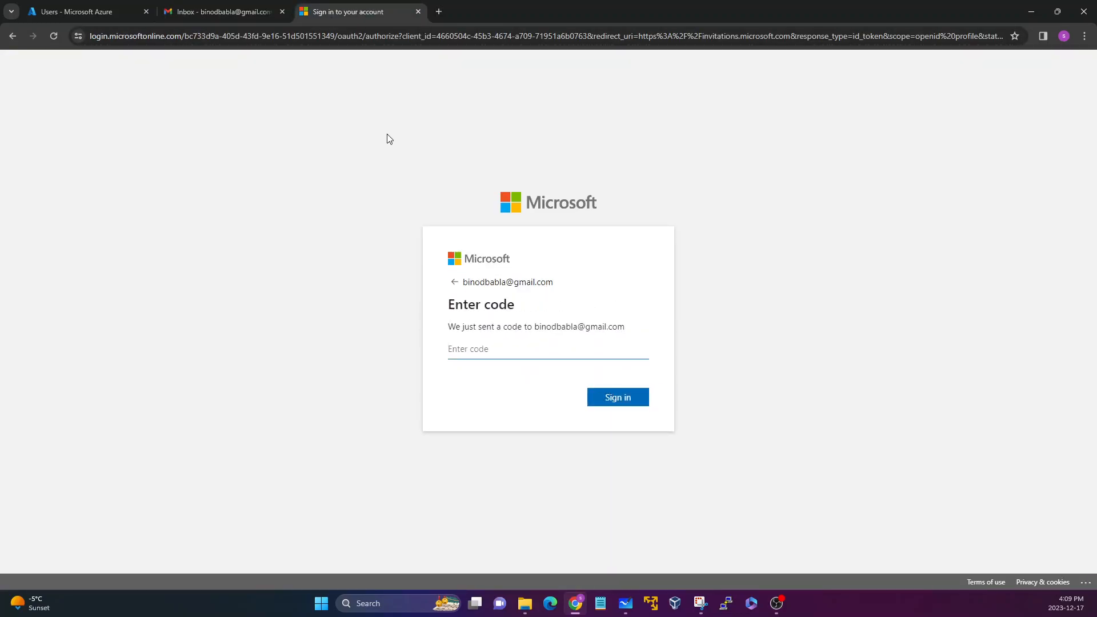
Refresh the Gmail inbox, open the newest account verification code e-mail and copy the verification code.
click(229, 11)
click(199, 99)
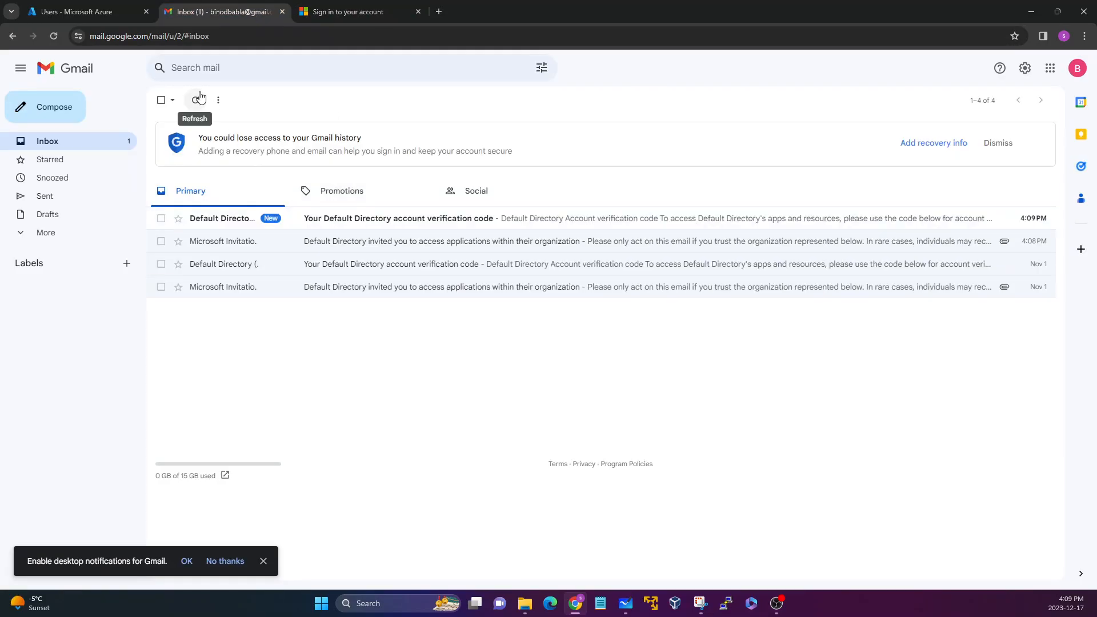
click(358, 218)
double_click(212, 297)
right_click(212, 297)
click(231, 308)
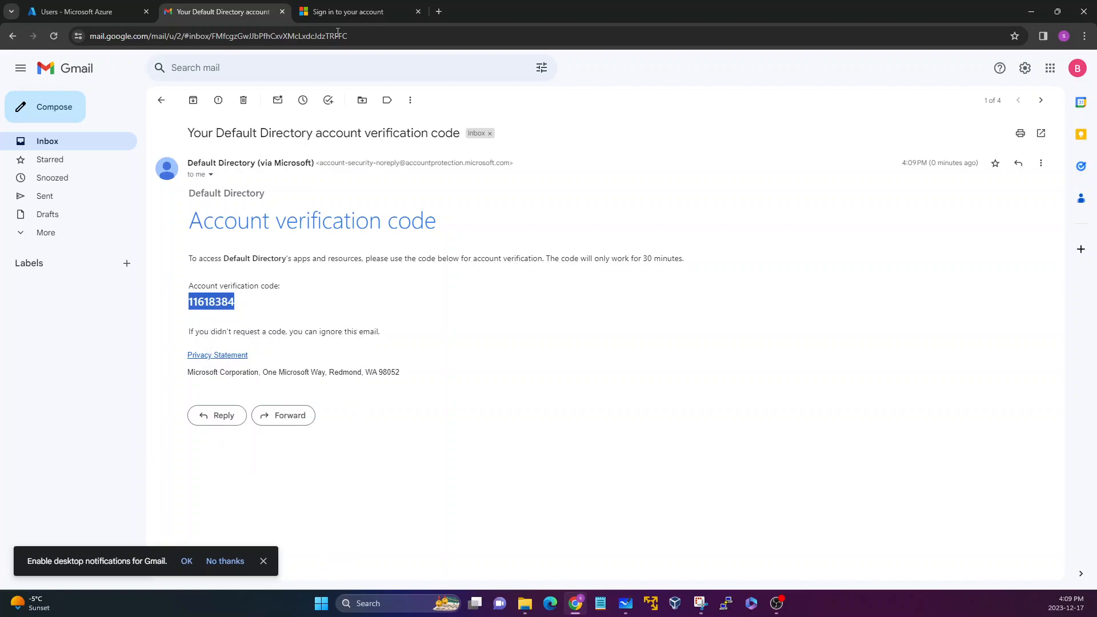
Paste the verification code into the Enter code field of the Microsoft sign-in page and sign in.
click(343, 12)
click(550, 349)
key(ctrl+v)
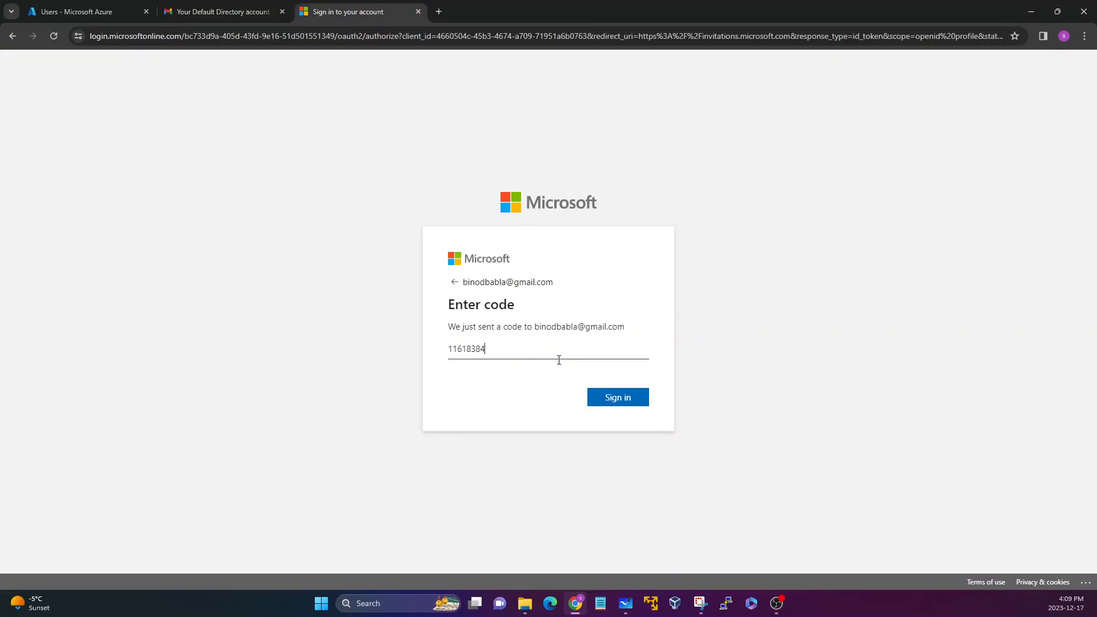
click(605, 396)
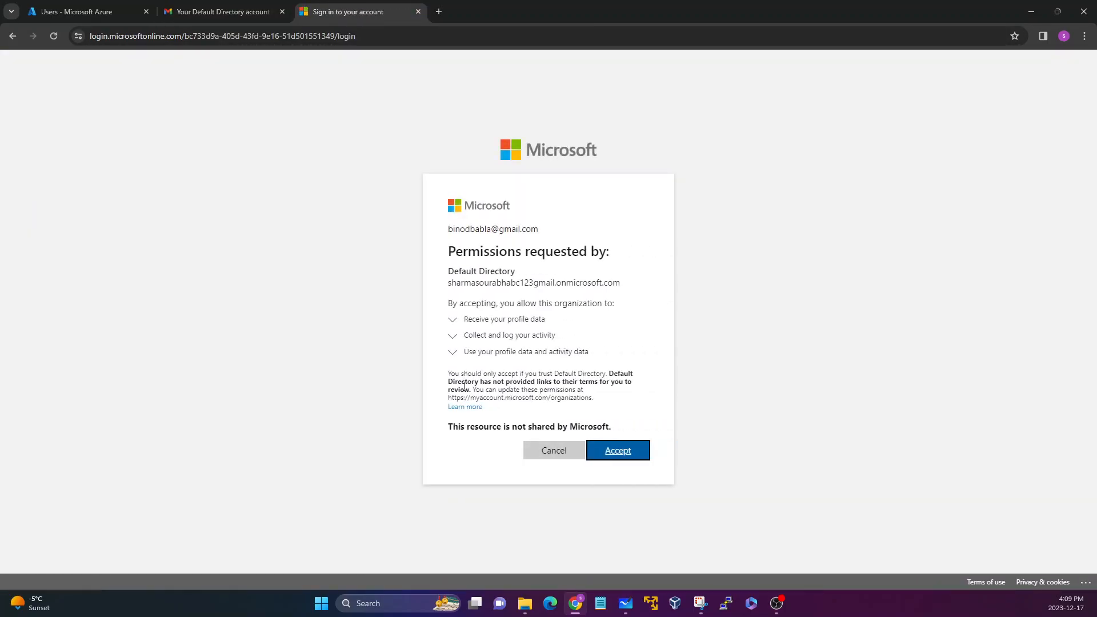
Expand and read the three permissions requested by Default Directory, covering profile data, activity logging and data use.
drag(443, 264, 535, 277)
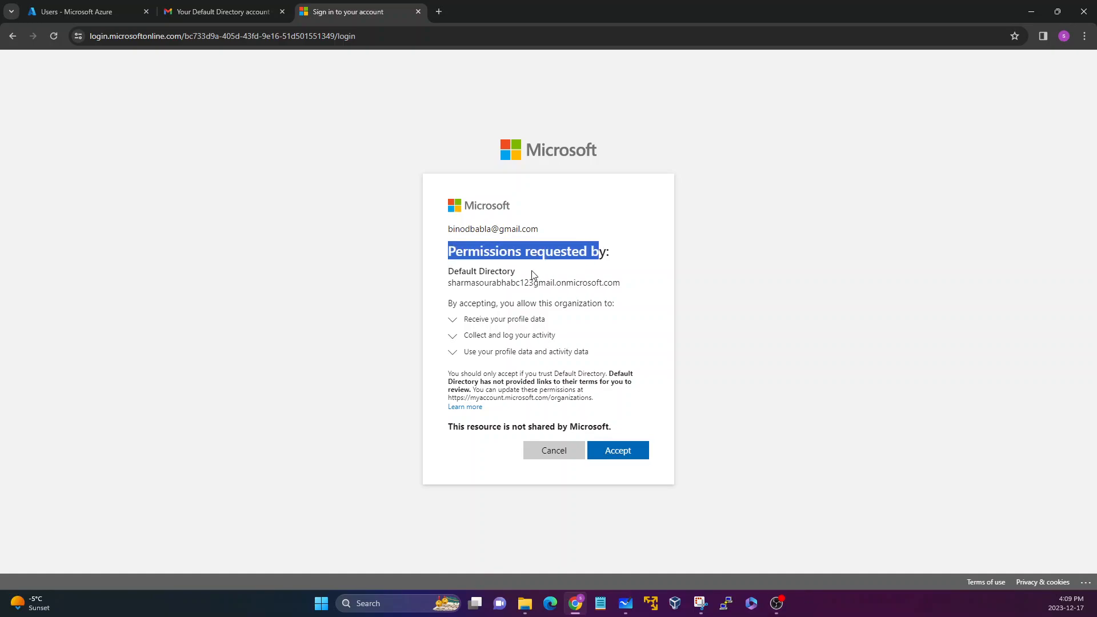
click(482, 269)
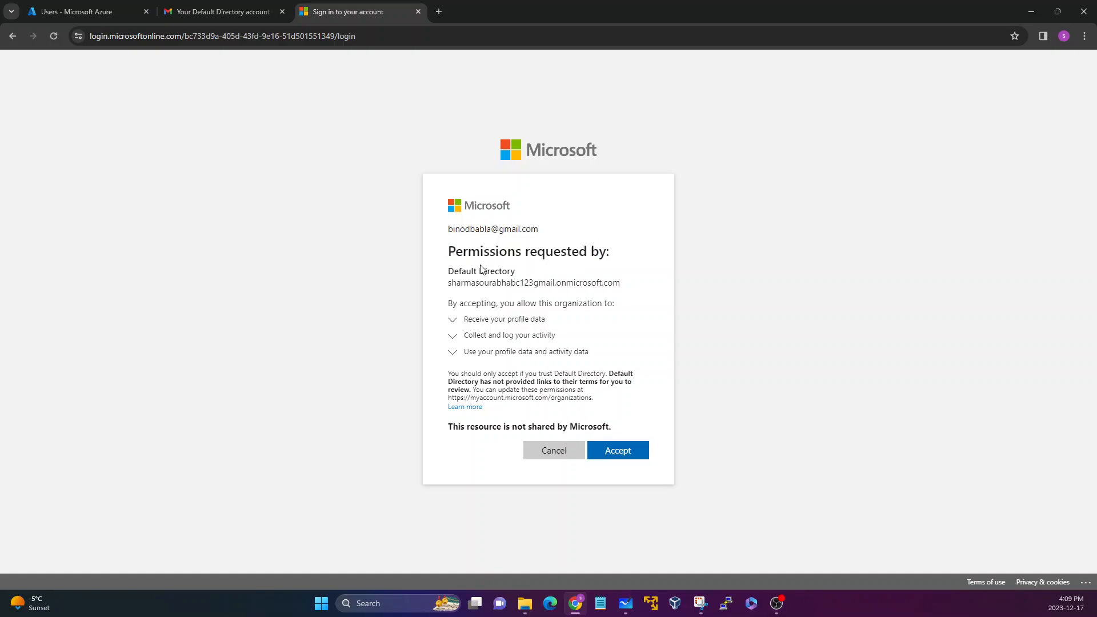
click(454, 323)
click(453, 351)
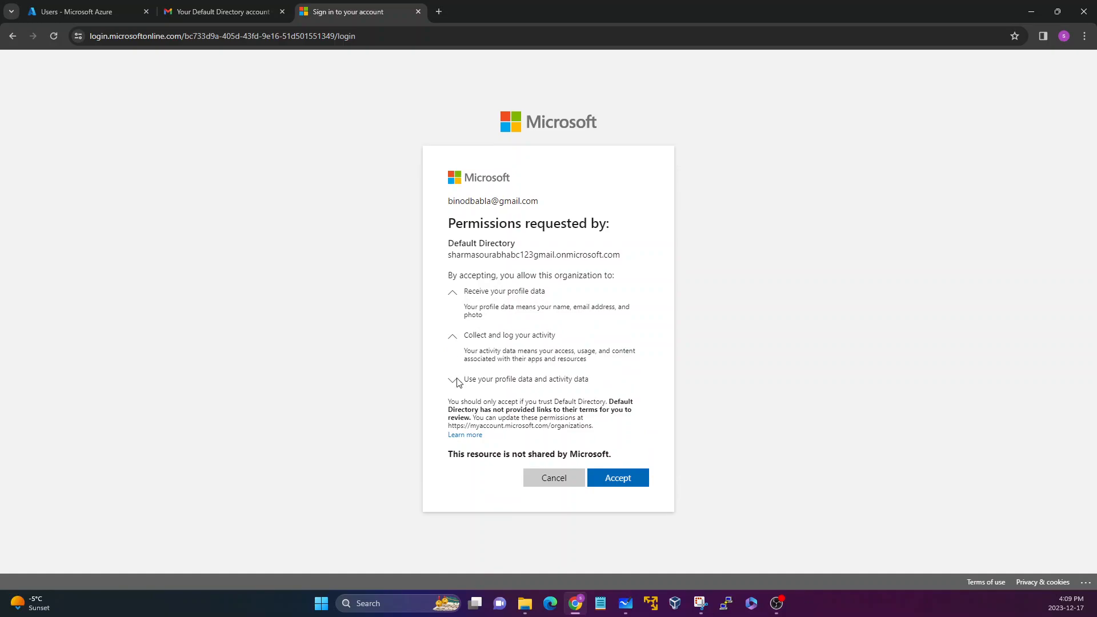
click(454, 382)
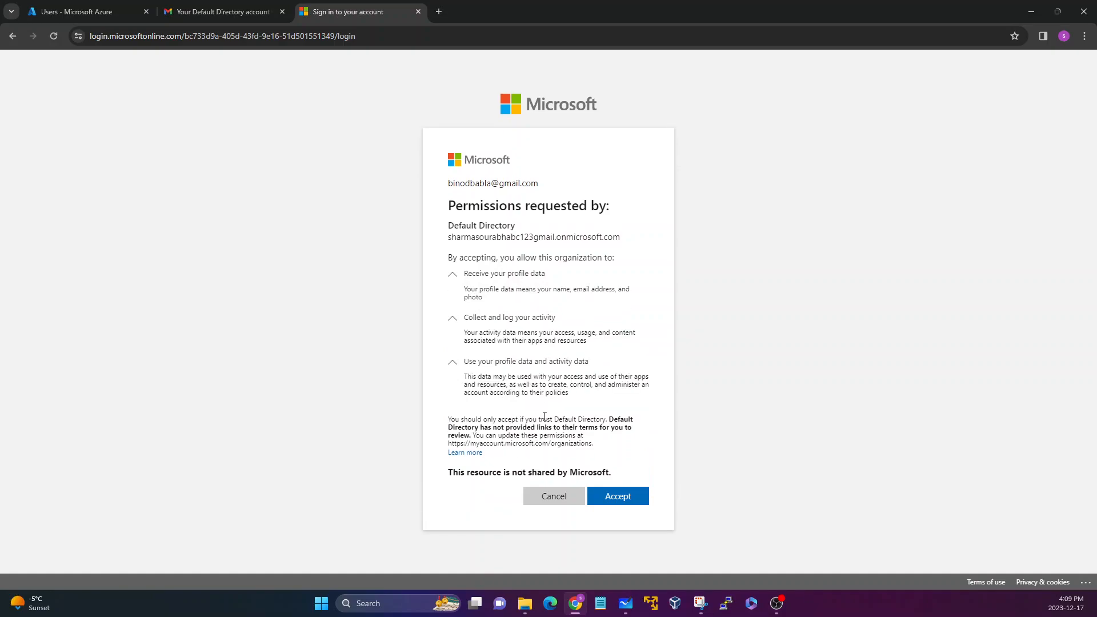
drag(449, 237, 617, 233)
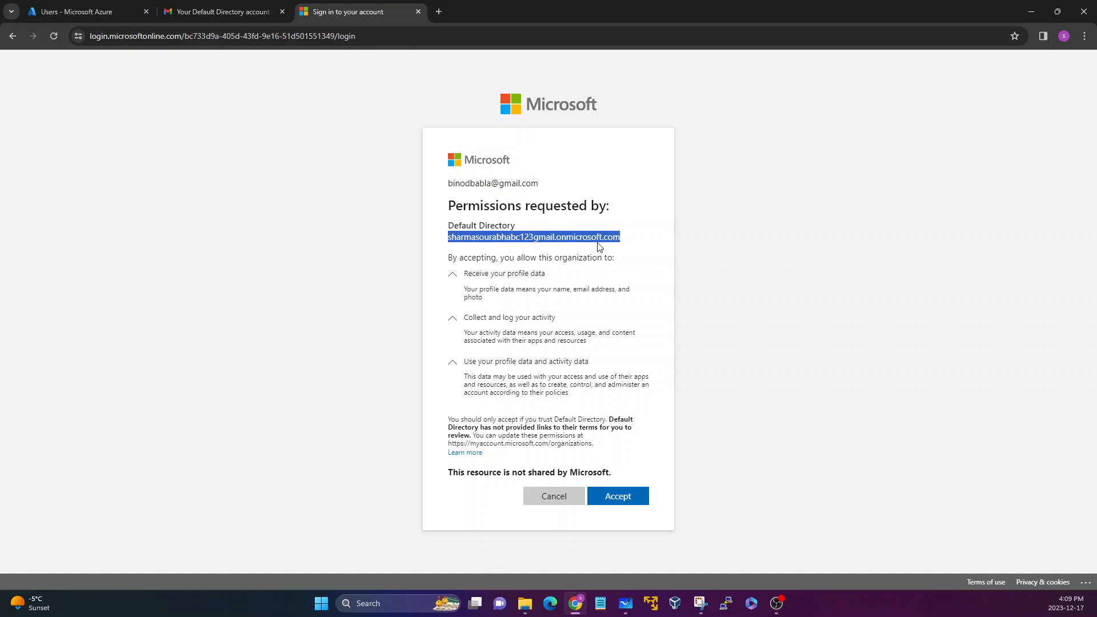
drag(466, 288, 558, 299)
drag(482, 289, 614, 290)
click(470, 297)
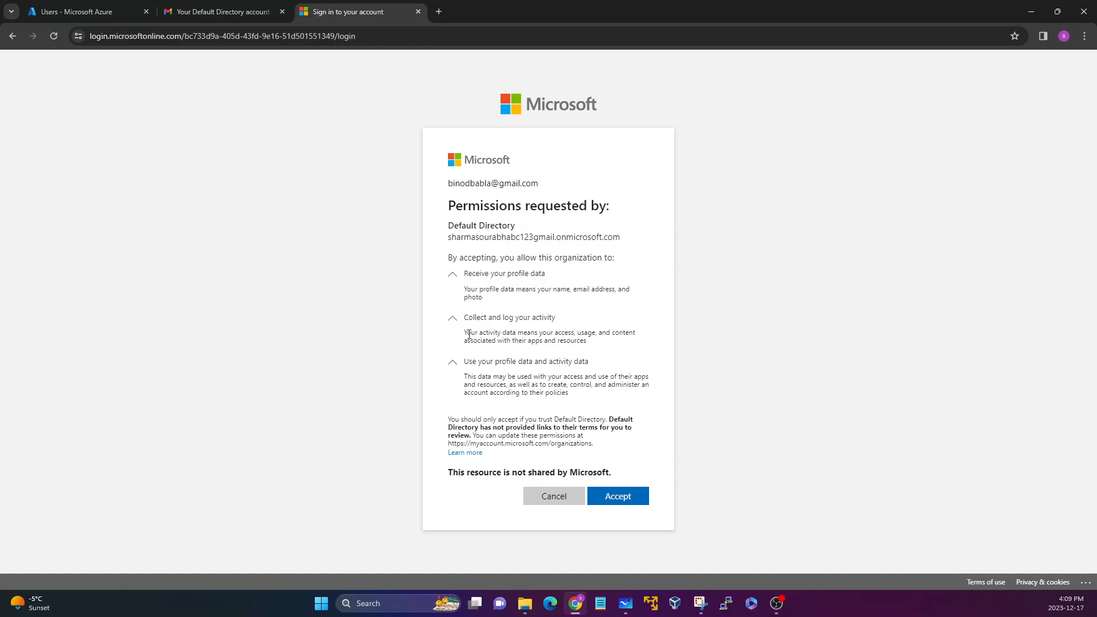
drag(466, 331, 594, 335)
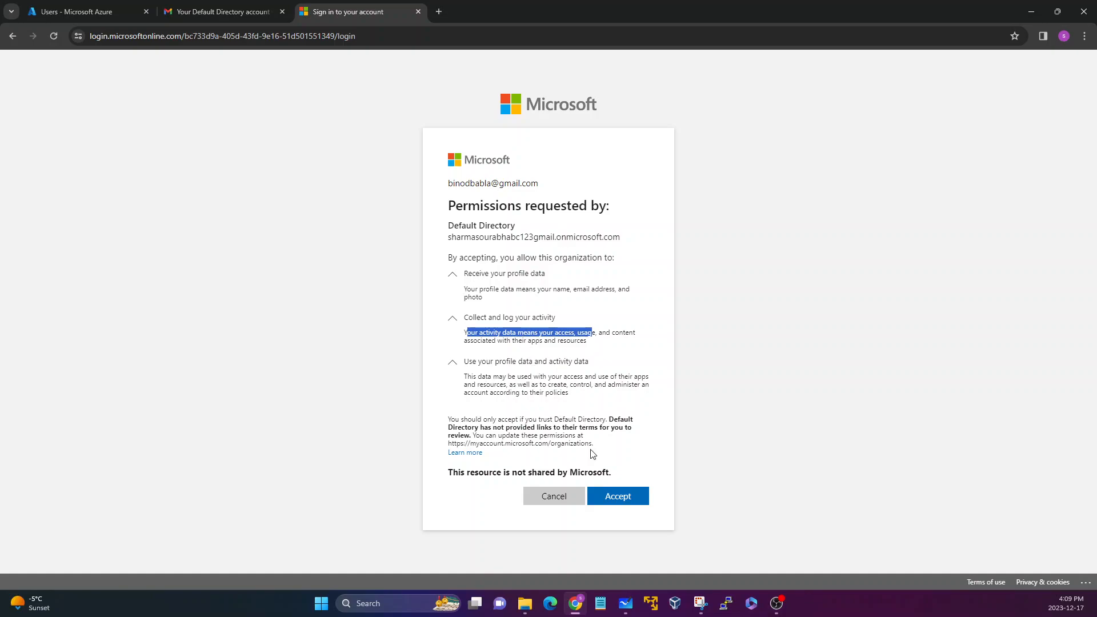
Accept the requested permissions and pick the guest's account to open My Apps.
click(626, 505)
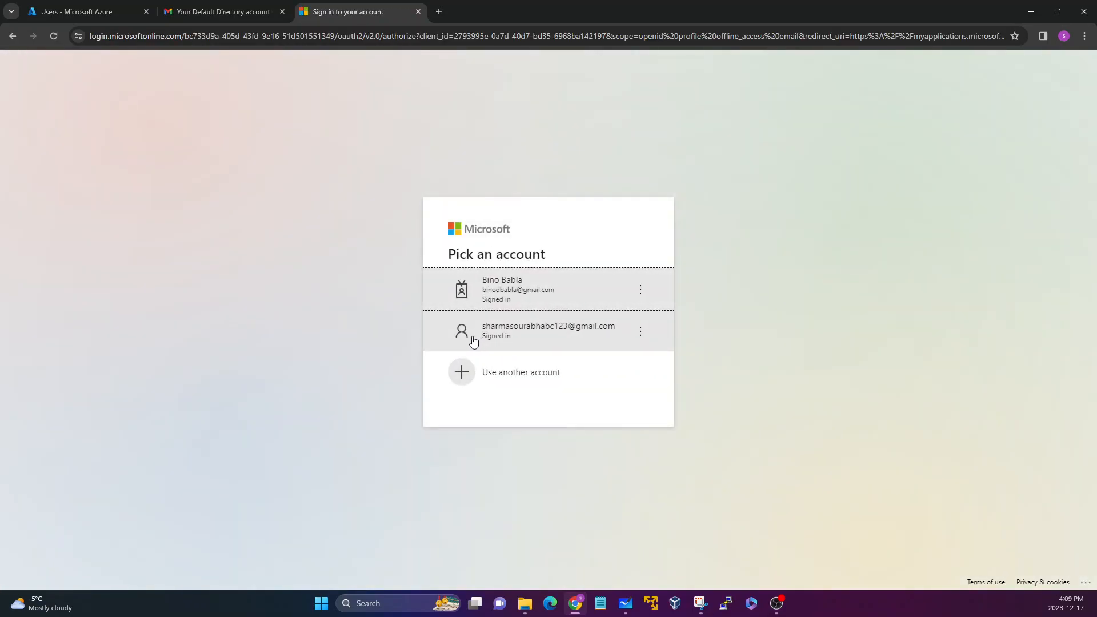
click(519, 297)
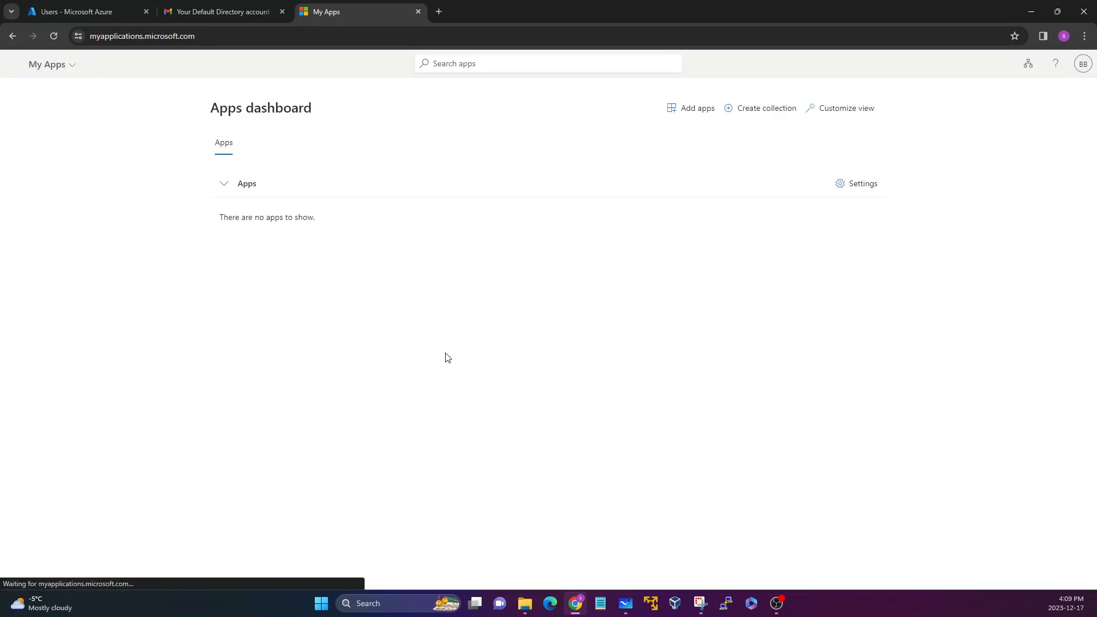
Check which account is signed in to My Apps, then close the account details.
click(1080, 65)
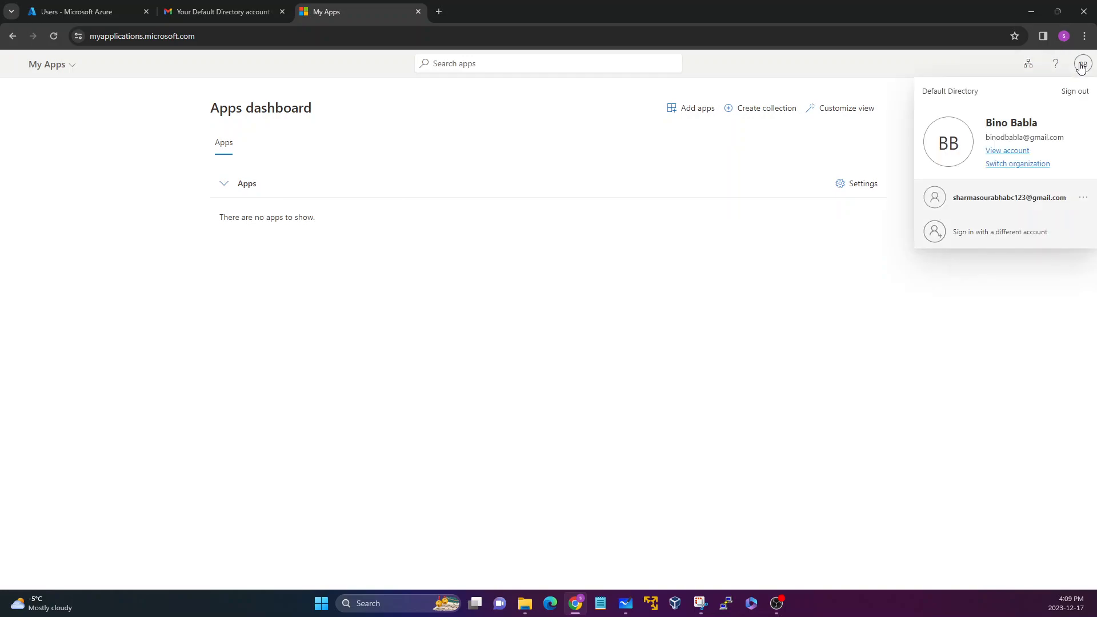
drag(1004, 138, 1073, 138)
click(1073, 138)
click(497, 217)
Switch back to the Azure portal and refresh the Users list of Microsoft Entra ID.
click(223, 11)
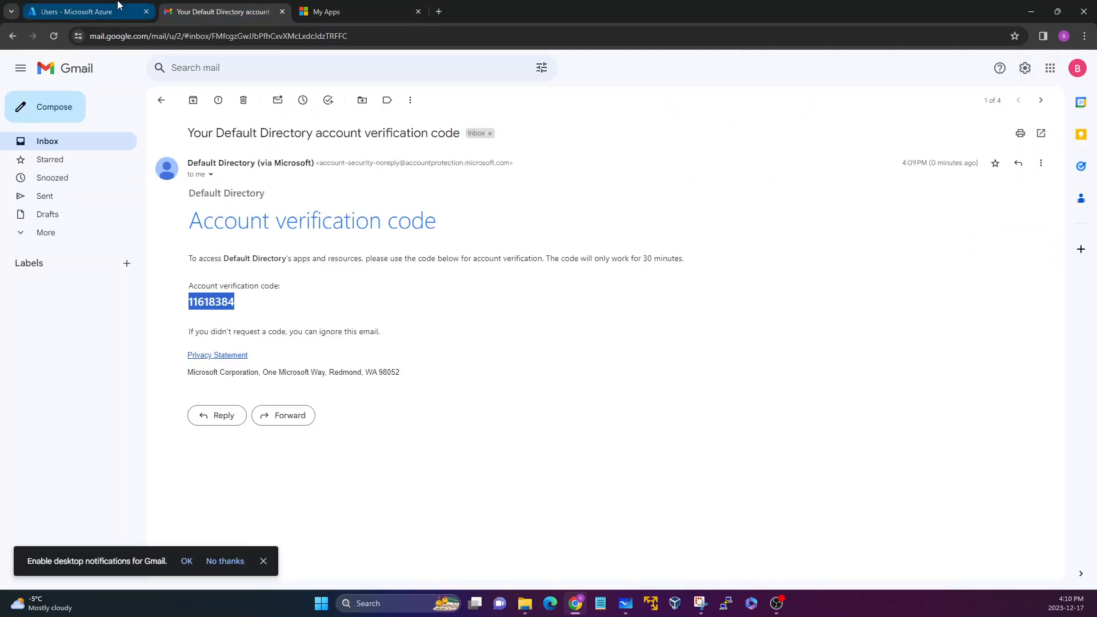
click(80, 11)
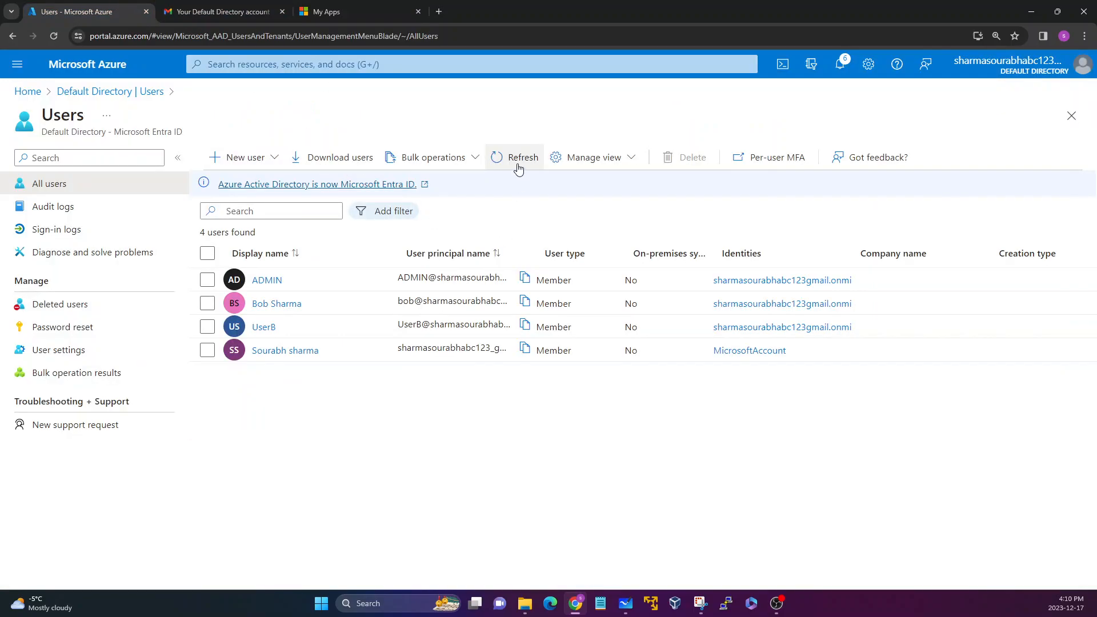
click(518, 165)
Examine the invited user's display name, user principal name and user type in the Users list.
click(302, 279)
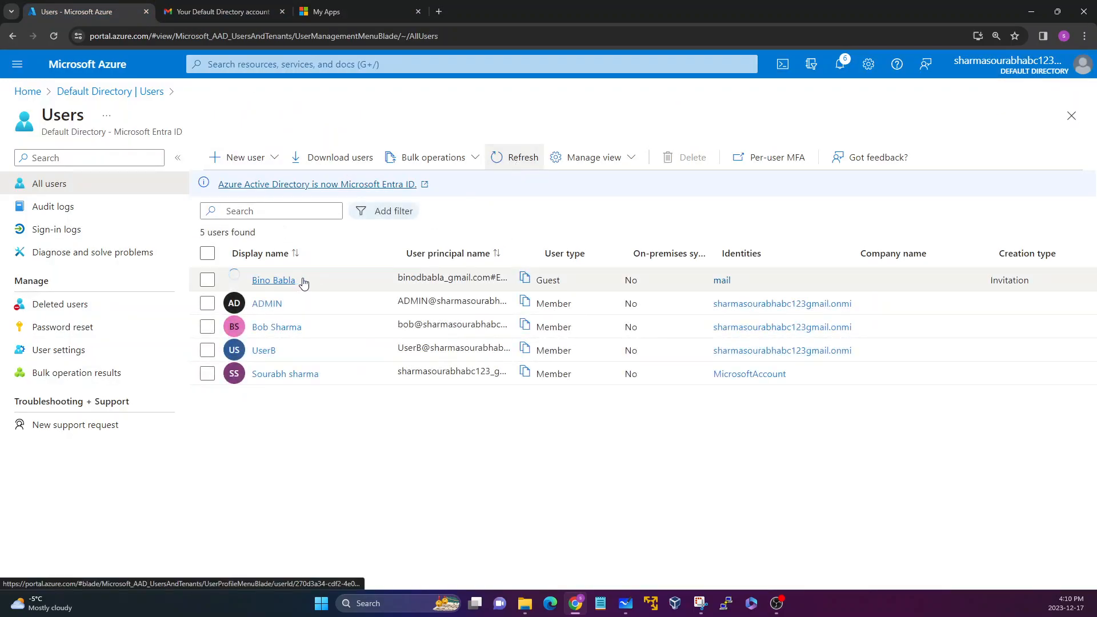
drag(302, 279, 270, 279)
click(367, 278)
double_click(401, 276)
click(539, 276)
drag(538, 277, 564, 278)
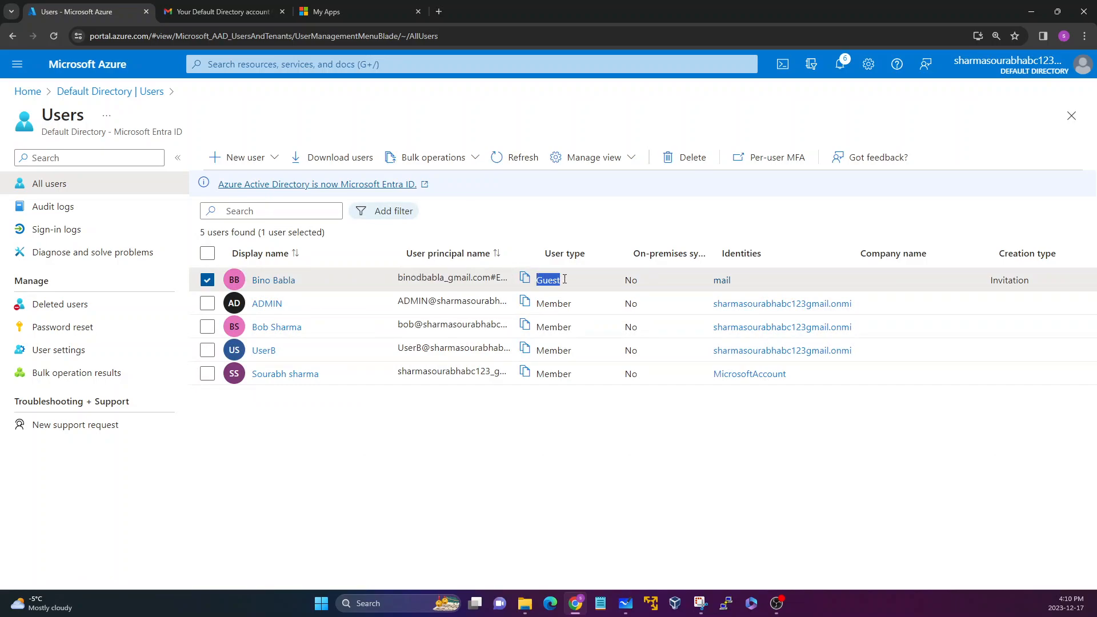
Compare the guest account's user type with the user types of the other accounts in the Users list.
click(545, 279)
drag(538, 281, 536, 374)
click(563, 279)
click(565, 435)
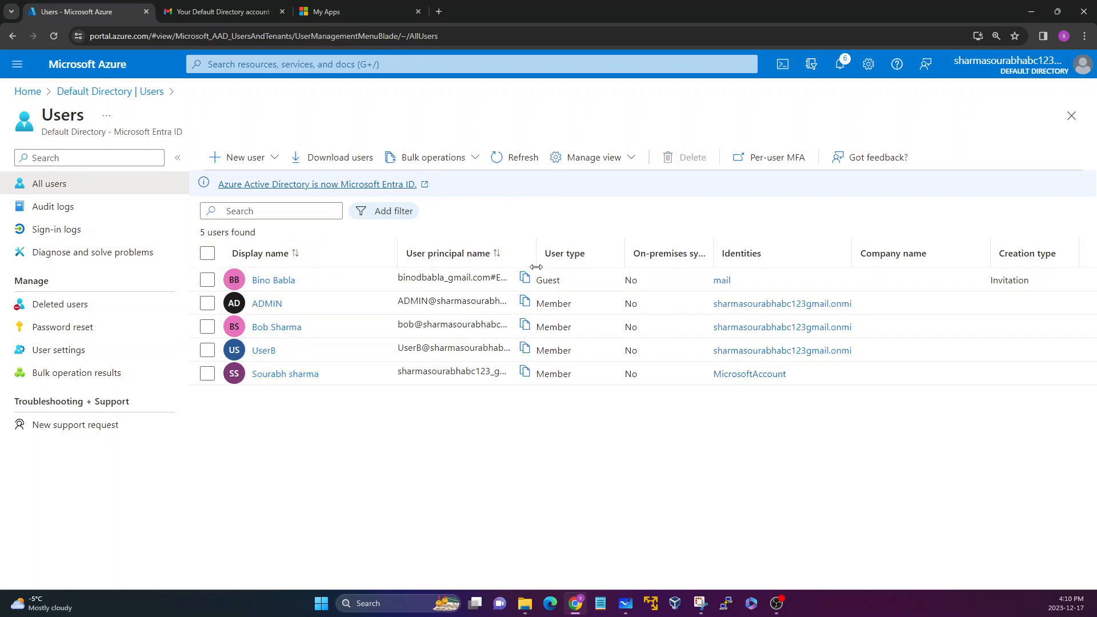
Widen the User principal name column to show full names and examine the name and domain parts of the ADMIN account's entry.
drag(534, 259, 790, 259)
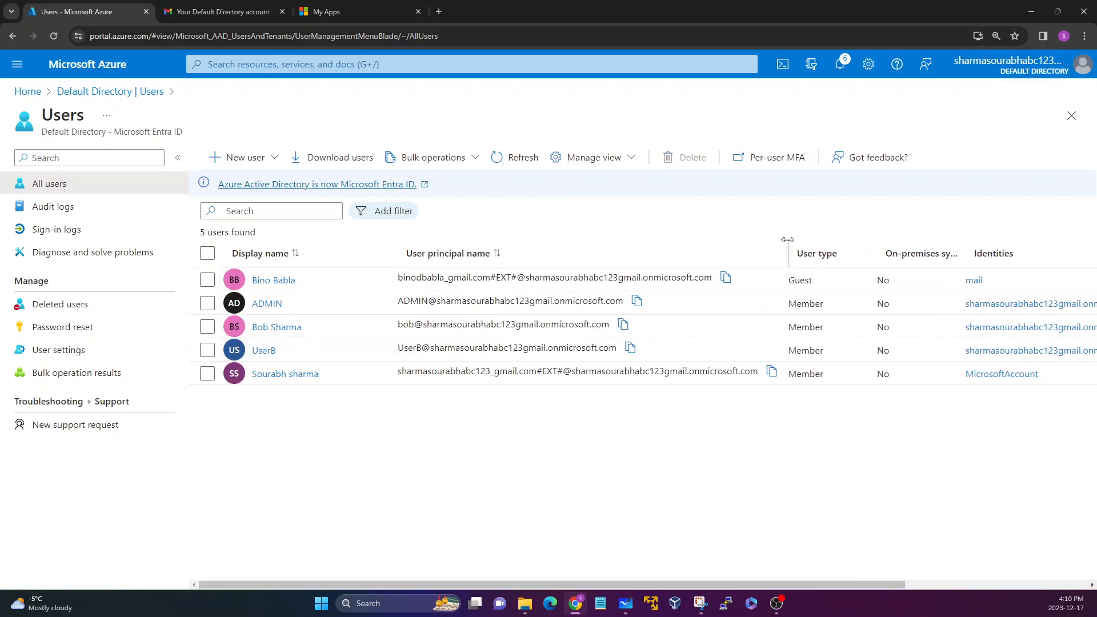
drag(400, 304, 623, 308)
click(414, 295)
drag(427, 297, 399, 301)
click(432, 302)
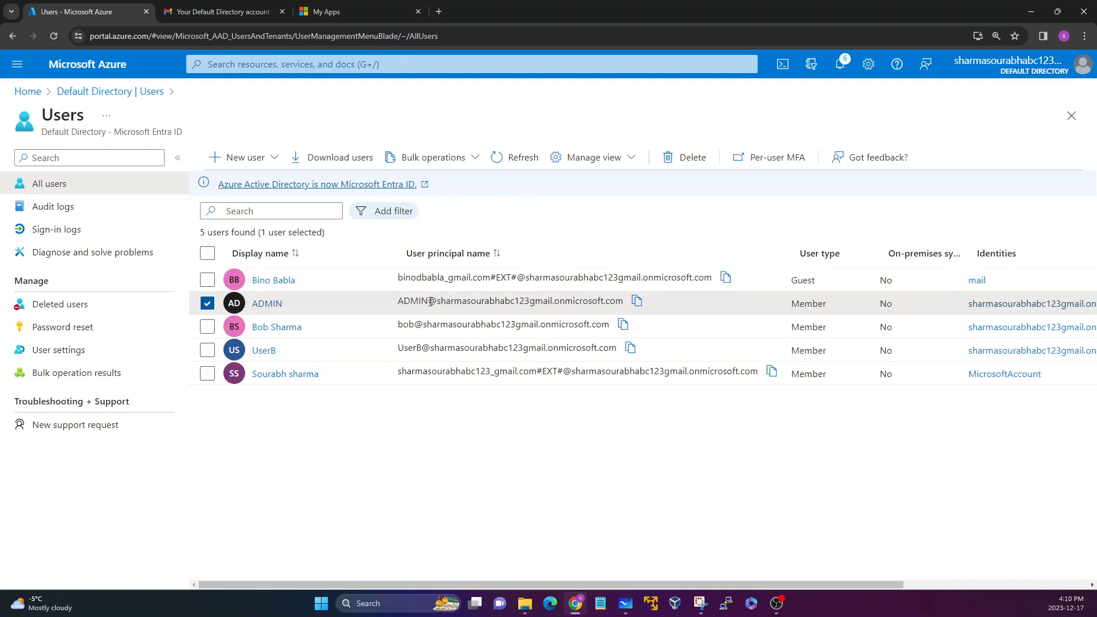
drag(441, 301, 619, 304)
click(479, 287)
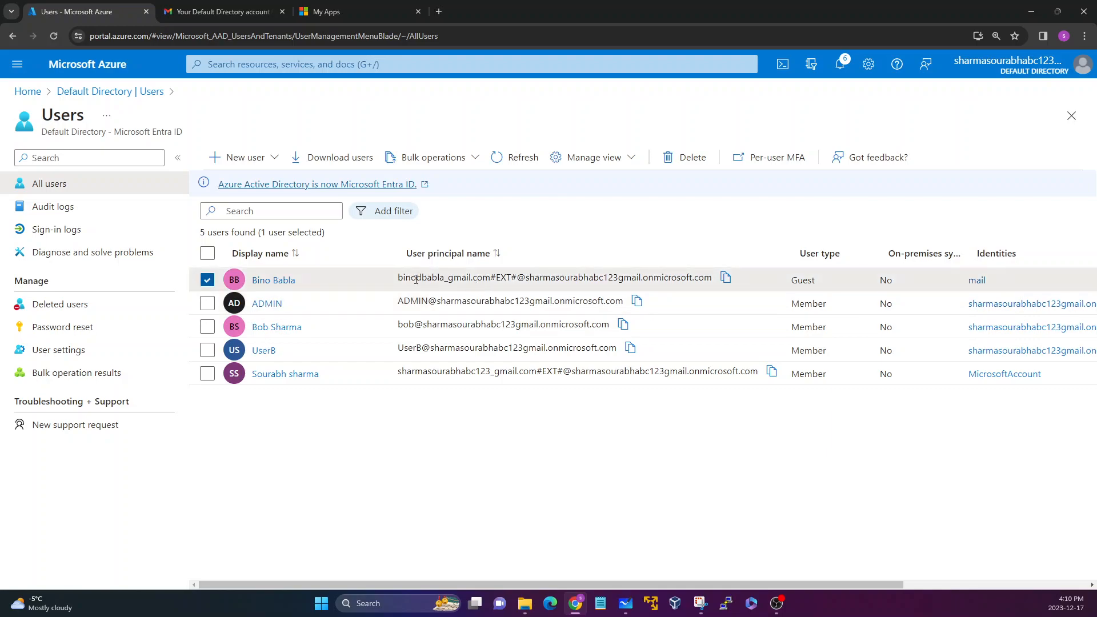
Examine the parts of the guest's user principal name: the converted e-mail address, the EXT marker and the tenant domain.
drag(399, 280, 490, 279)
click(497, 280)
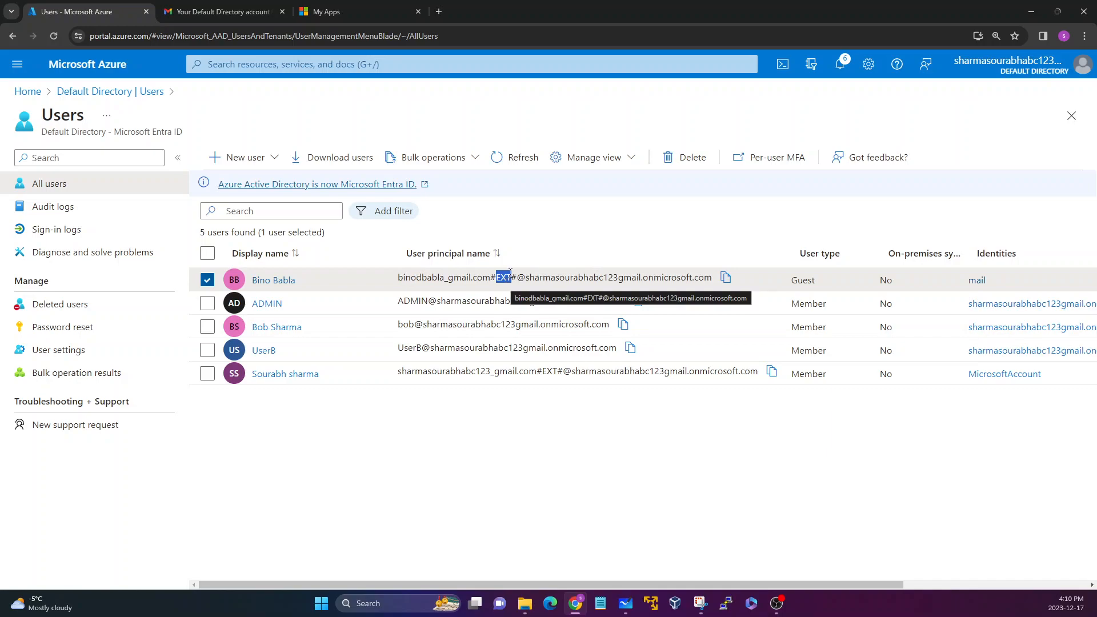
click(512, 273)
drag(515, 273, 672, 281)
click(498, 271)
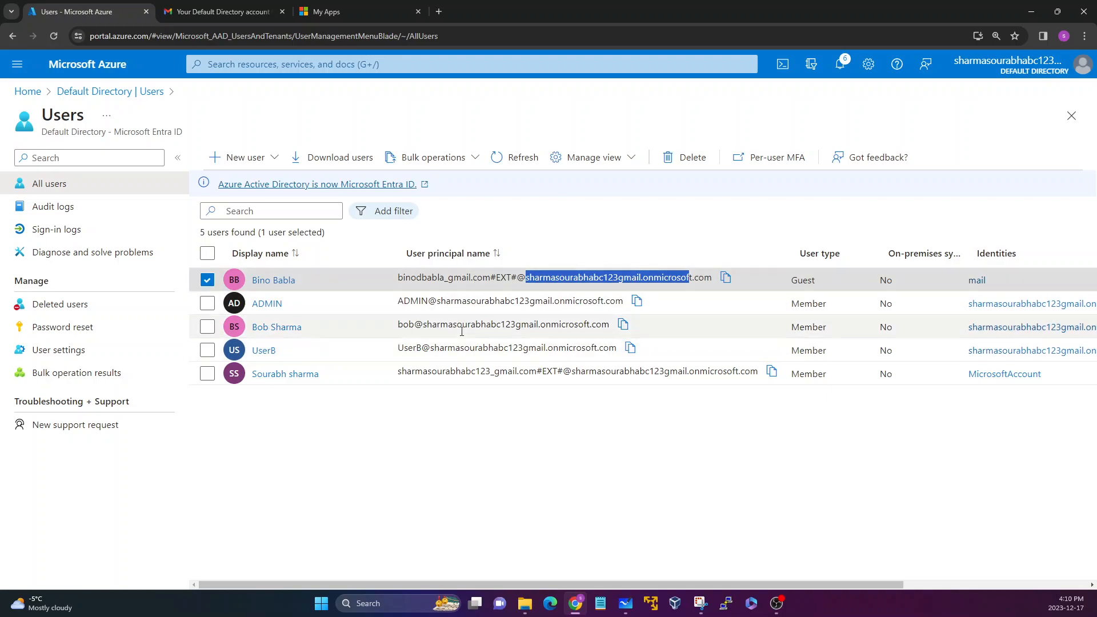
click(494, 278)
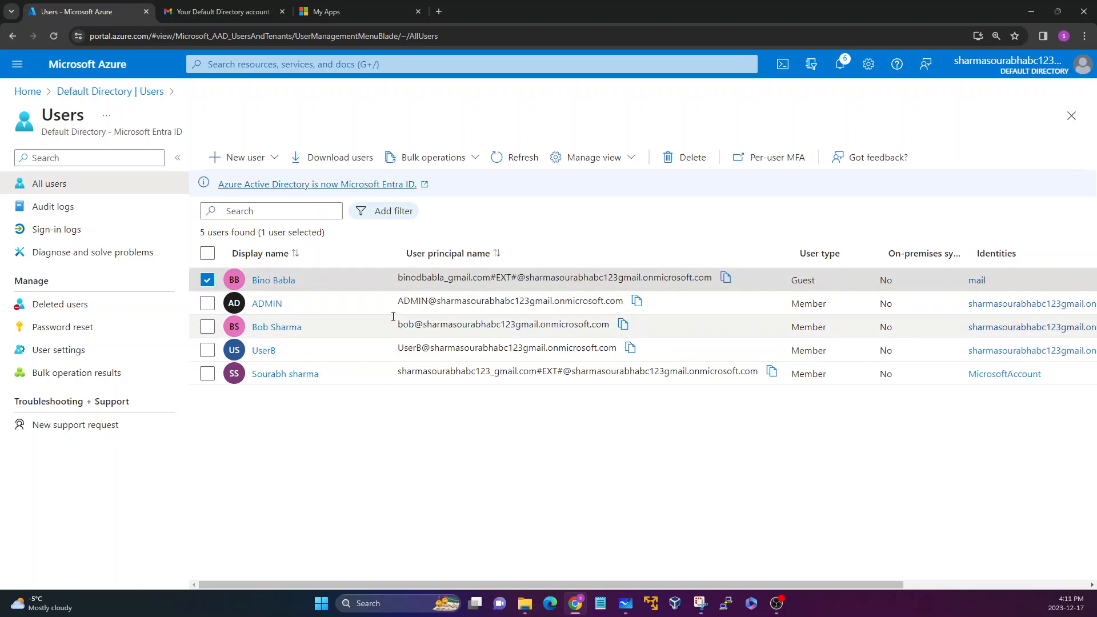
drag(397, 278, 511, 278)
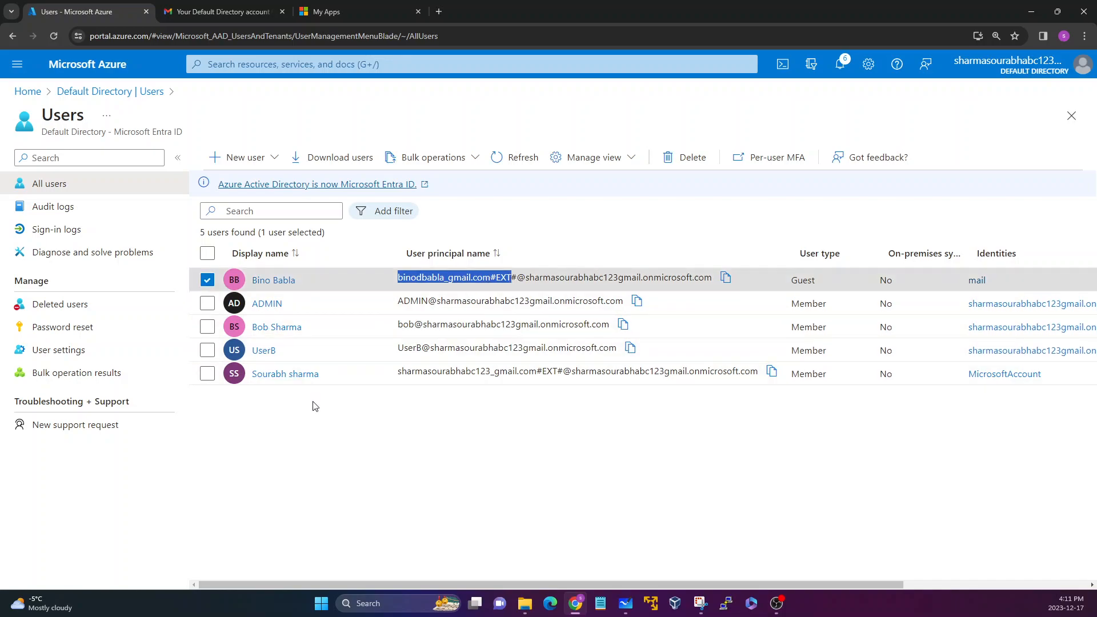
Return to the Default Directory overview and open the External collaboration settings of External Identities.
click(126, 92)
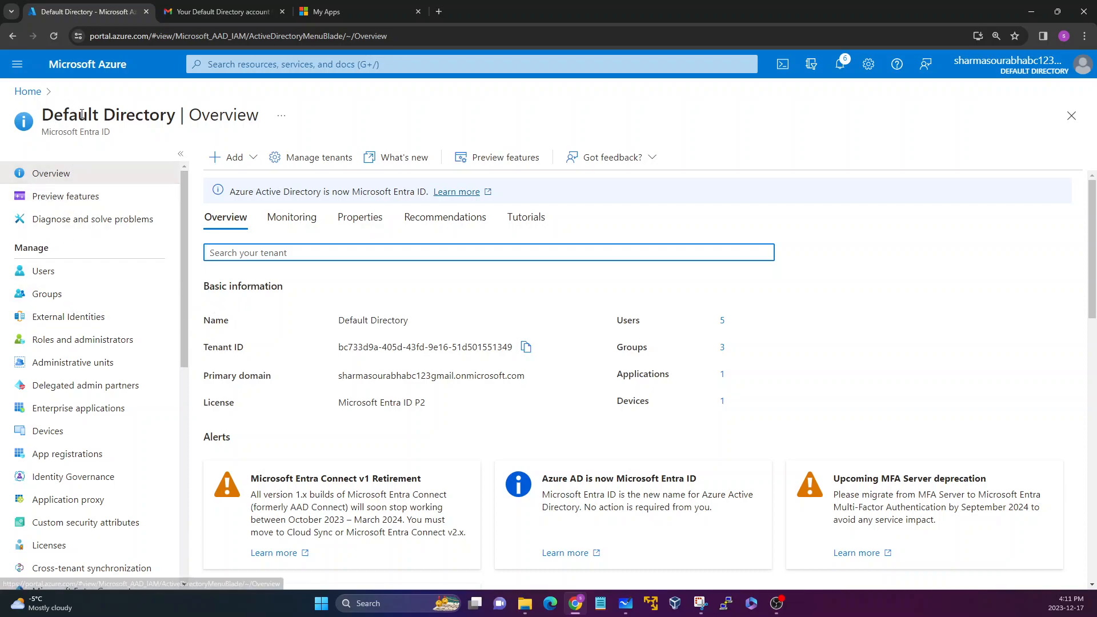
drag(68, 119, 147, 119)
click(141, 135)
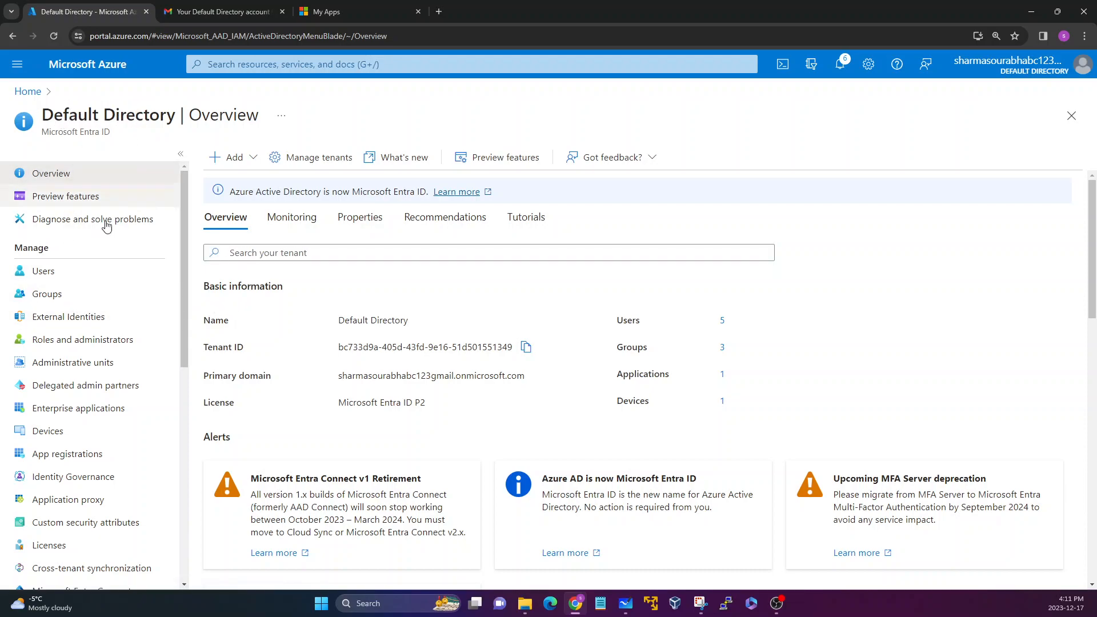
click(70, 324)
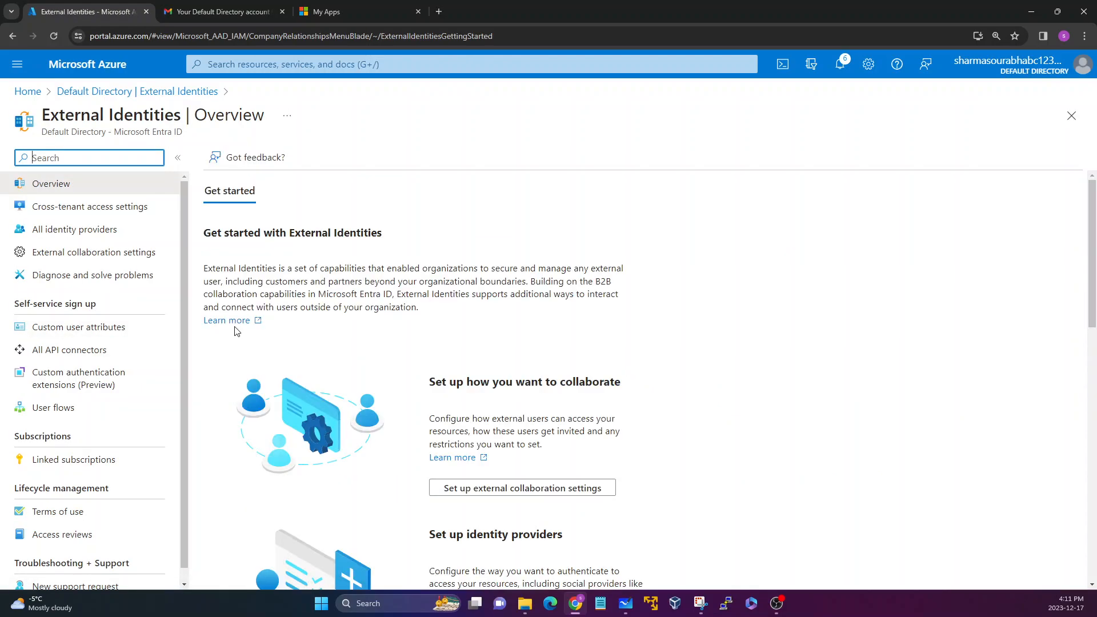
click(67, 258)
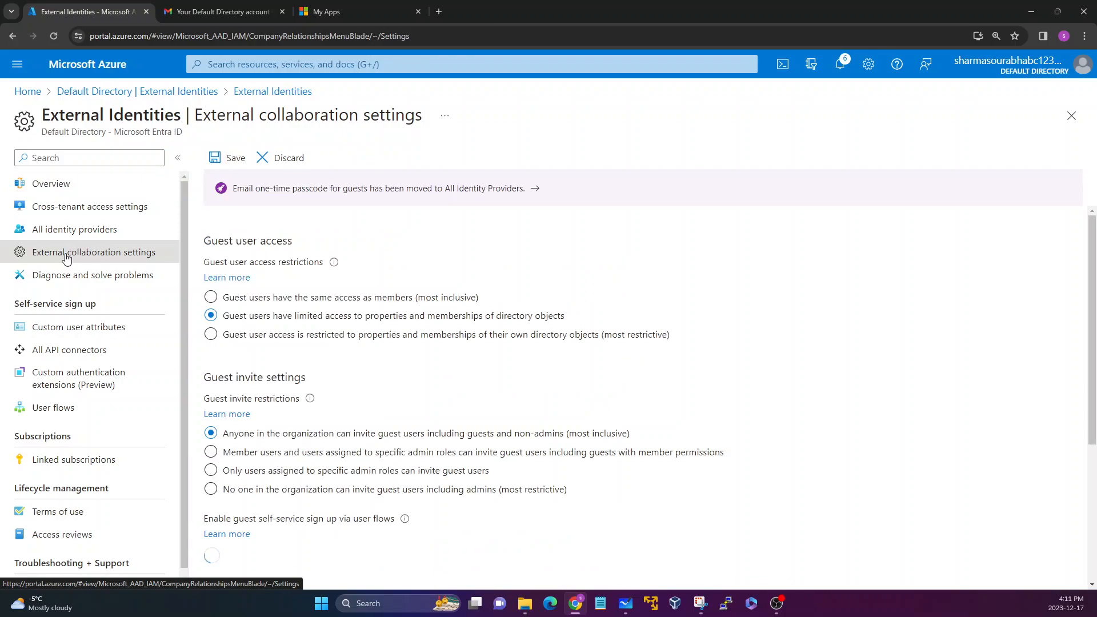
Examine the guest user access restrictions, comparing the limited access option with the most inclusive one.
drag(207, 241, 294, 242)
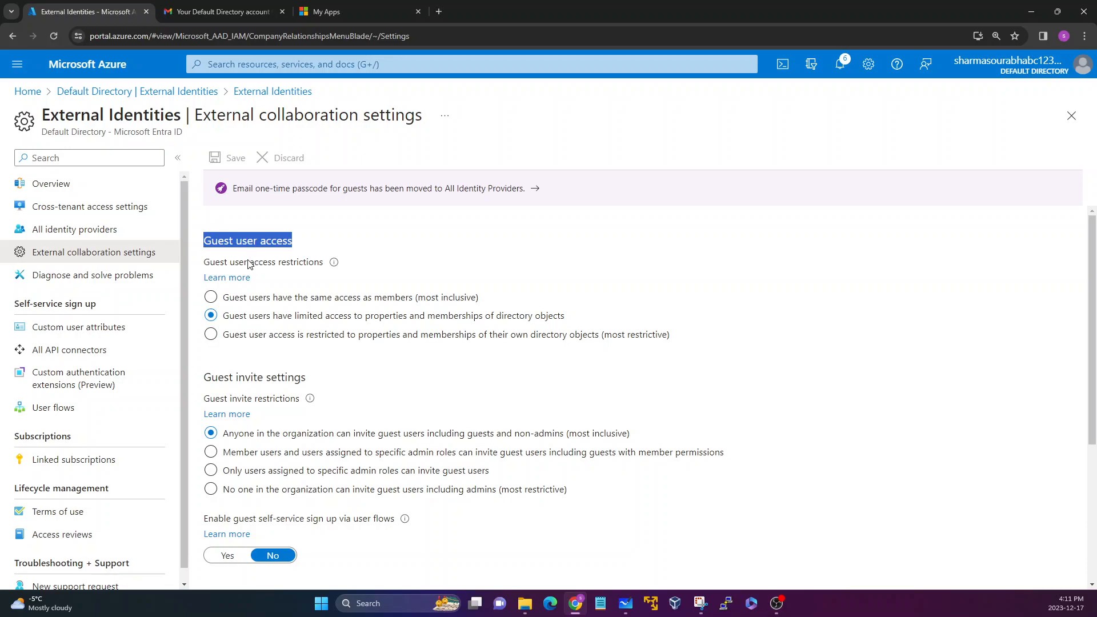
scroll(256, 331, down, 1)
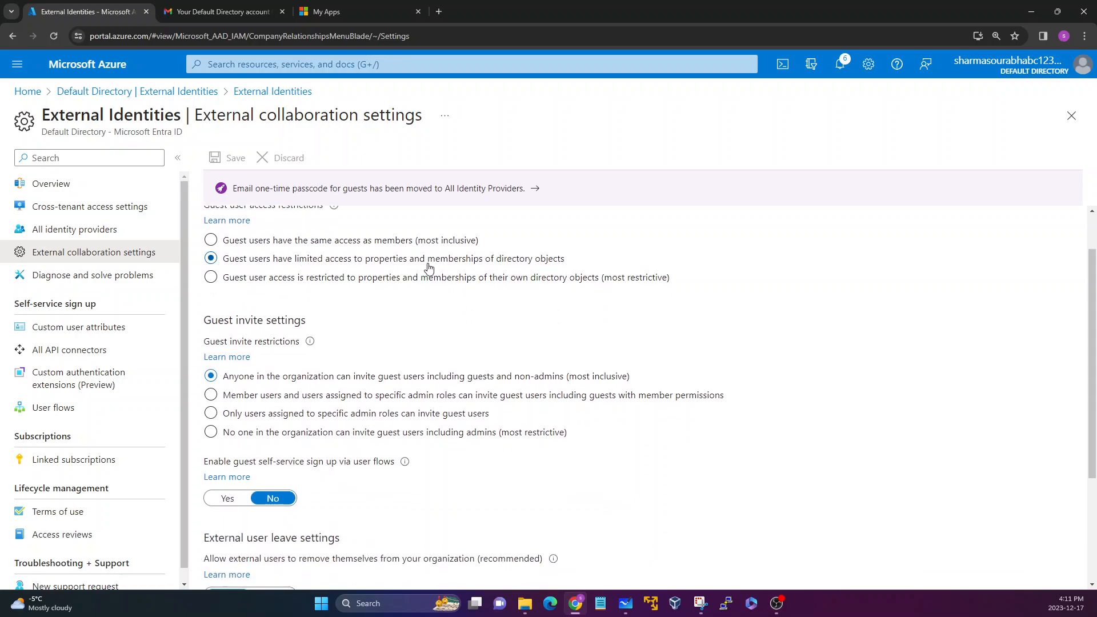
drag(568, 260, 381, 258)
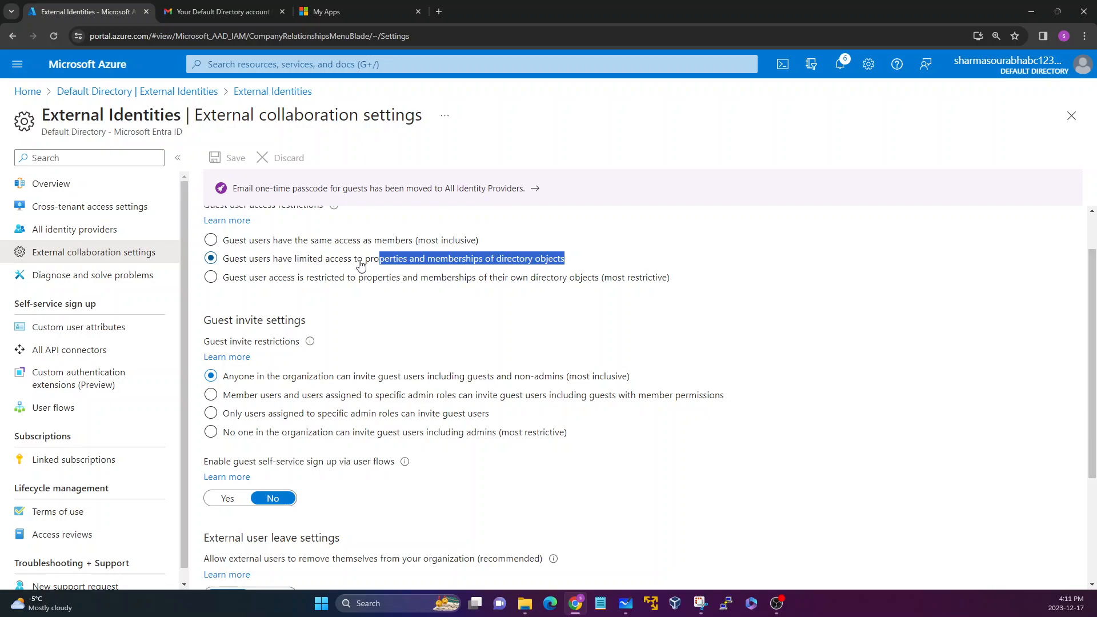
click(384, 258)
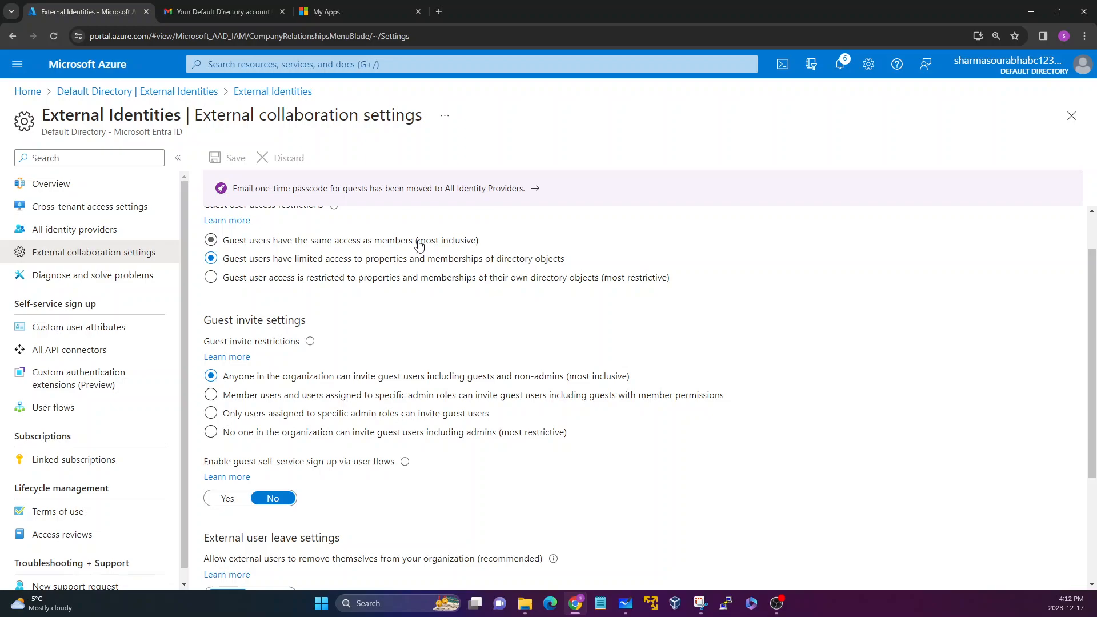
drag(416, 240, 514, 241)
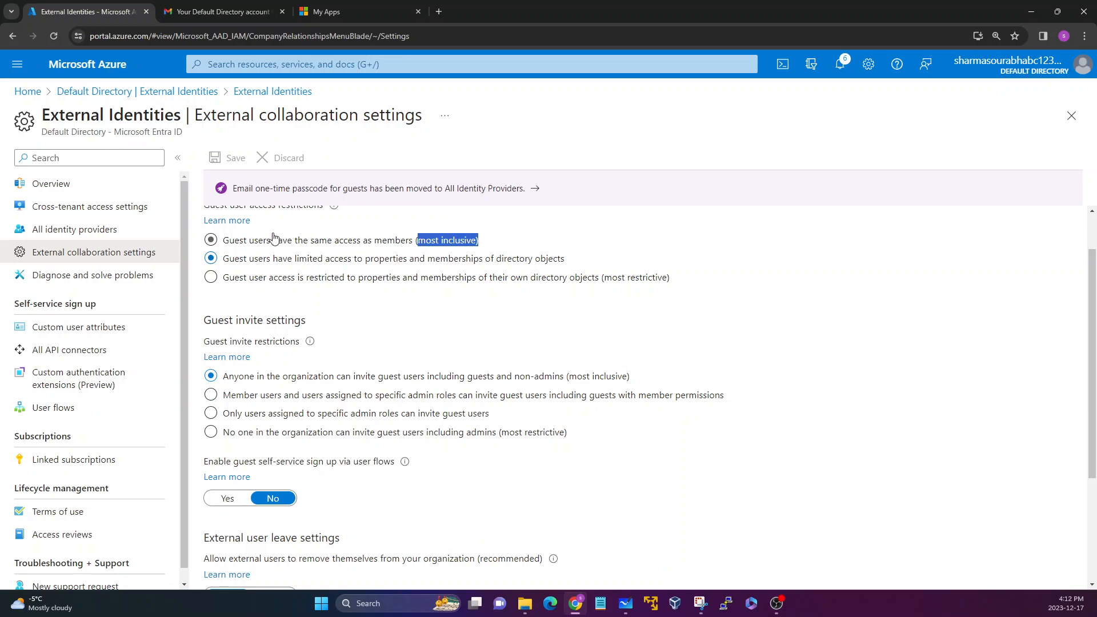
click(246, 292)
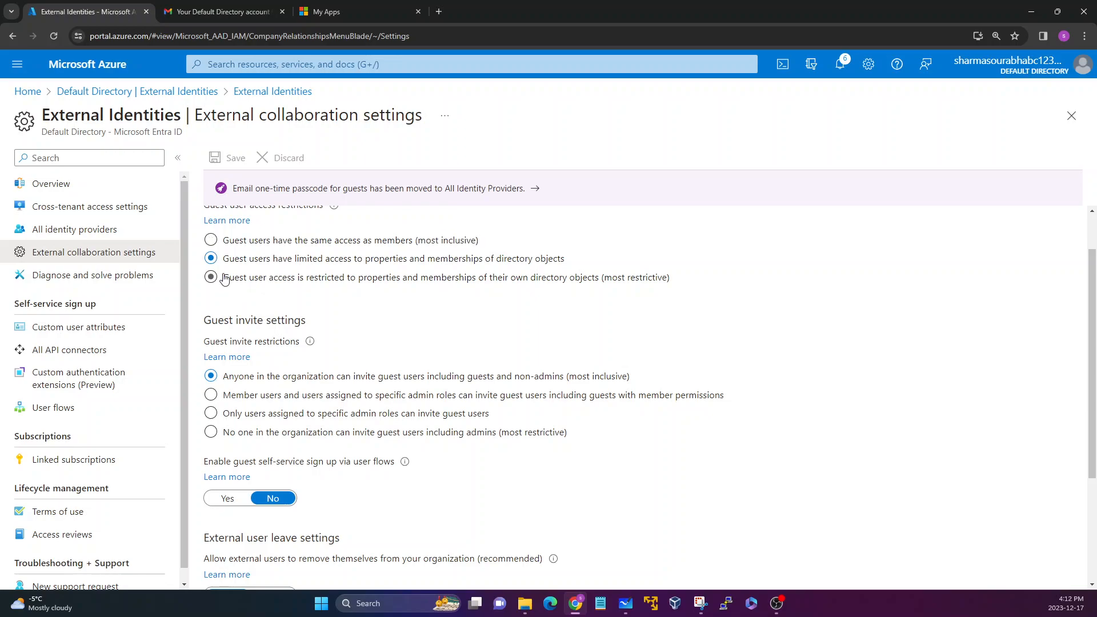
Try the most restrictive guest user access option and return to limited access to properties and memberships of directory objects.
click(225, 276)
drag(226, 279, 359, 279)
click(346, 298)
drag(358, 279, 574, 281)
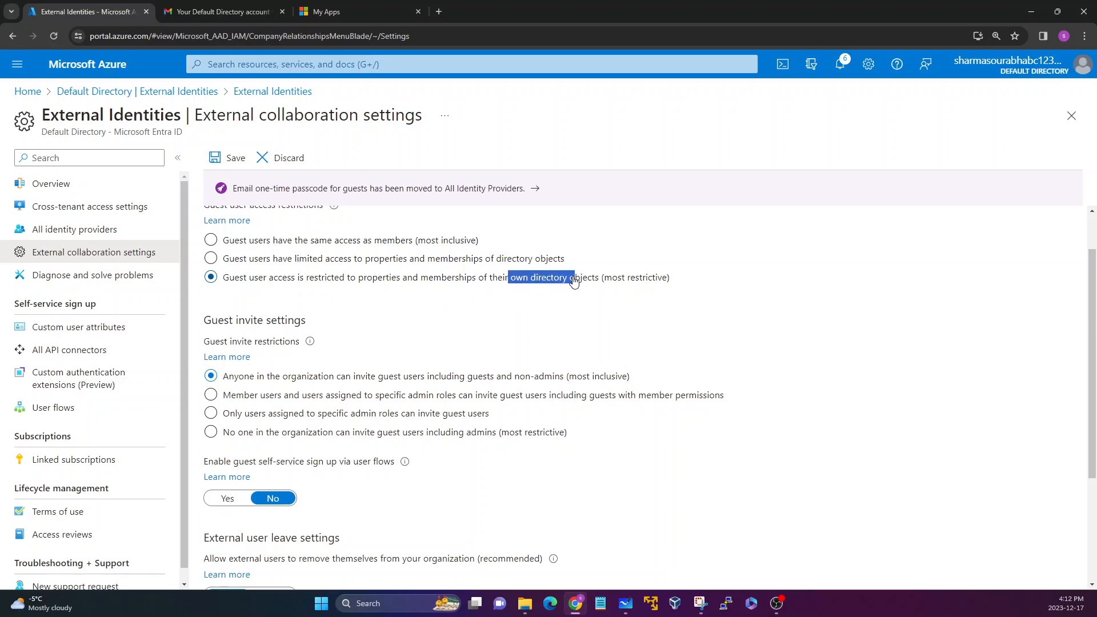
click(496, 265)
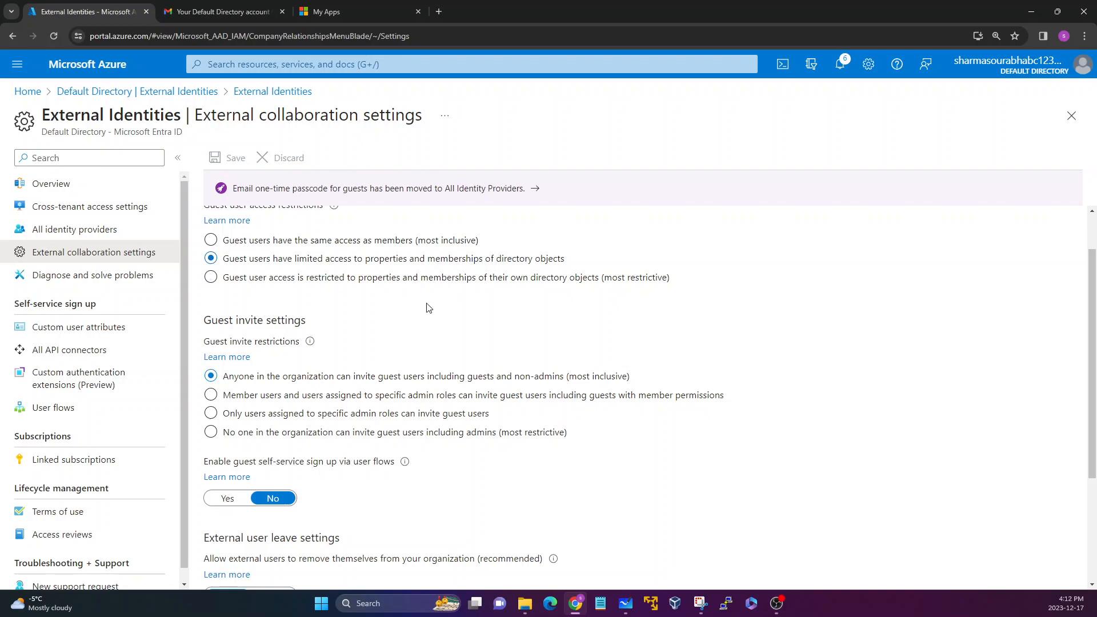
Review the guest invite restrictions, self-service sign-up, external user leave settings and collaboration restrictions.
scroll(271, 279, down, 2)
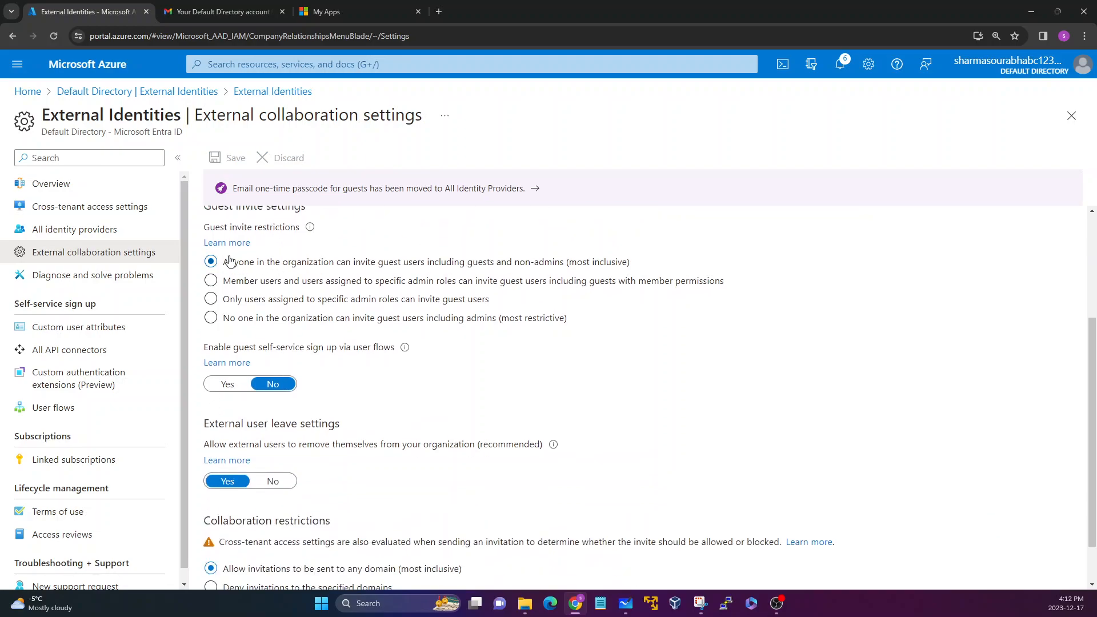
scroll(210, 237, up, 1)
drag(204, 262, 334, 269)
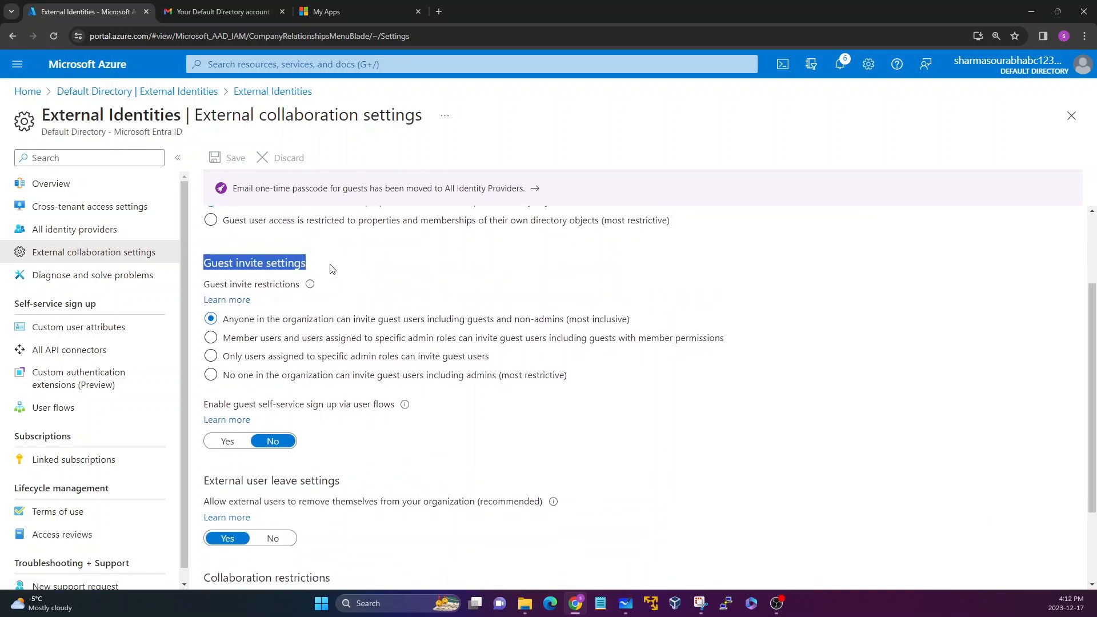
click(278, 285)
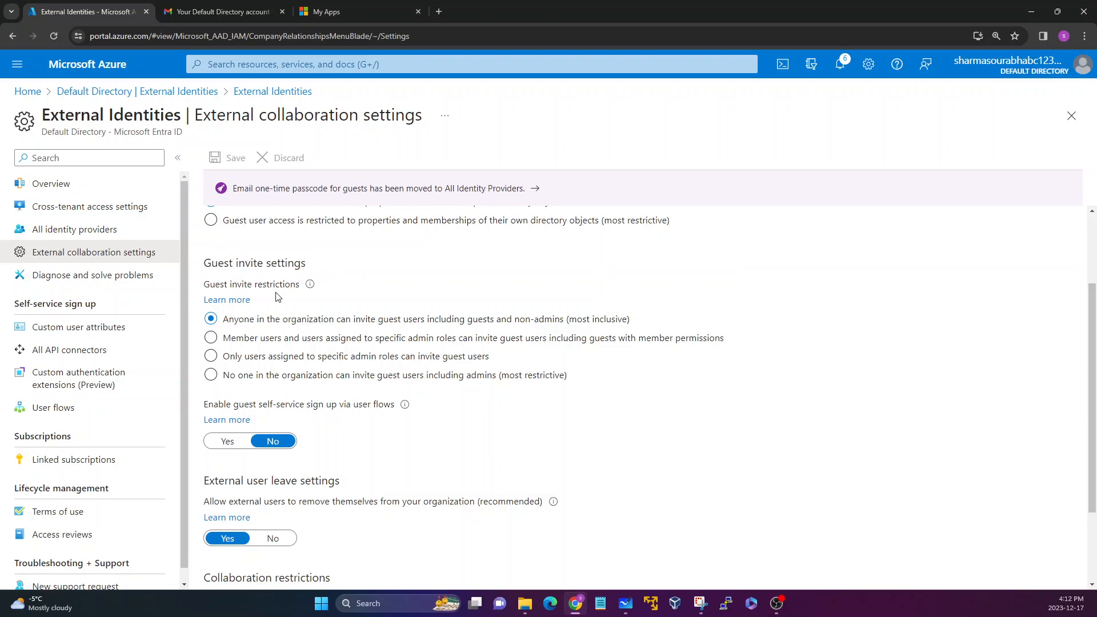
scroll(274, 289, down, 2)
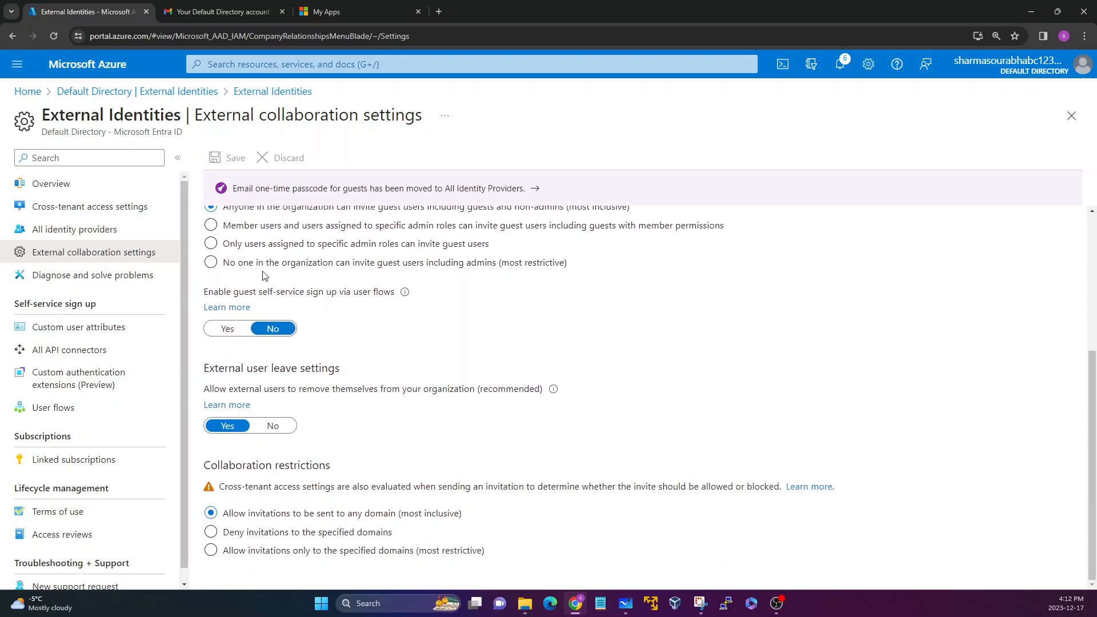
scroll(265, 275, up, 1)
drag(223, 264, 444, 261)
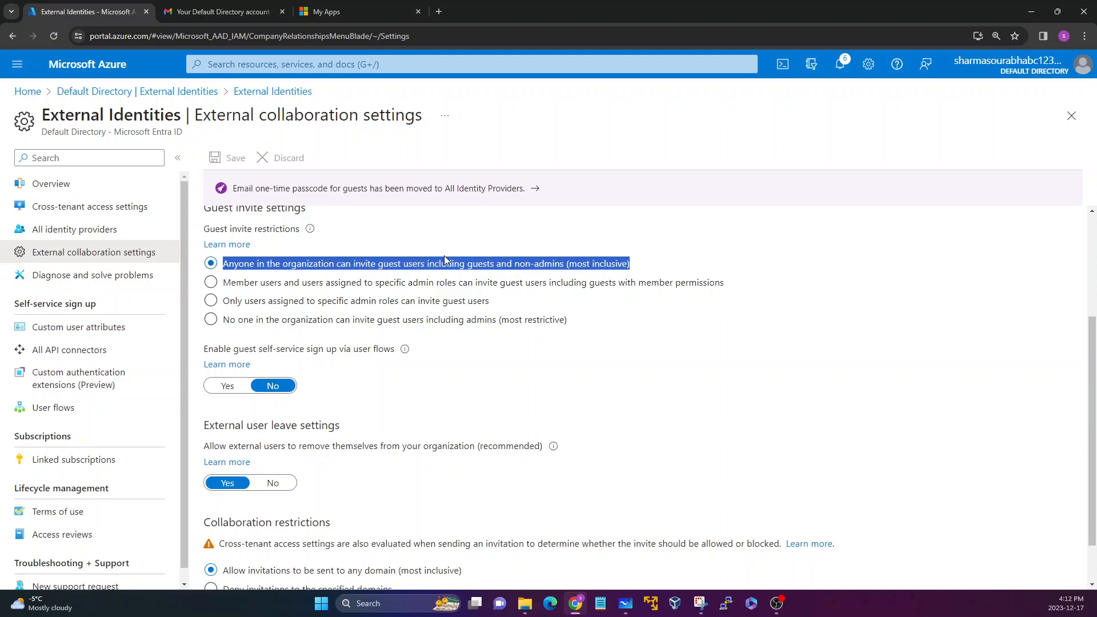
click(397, 226)
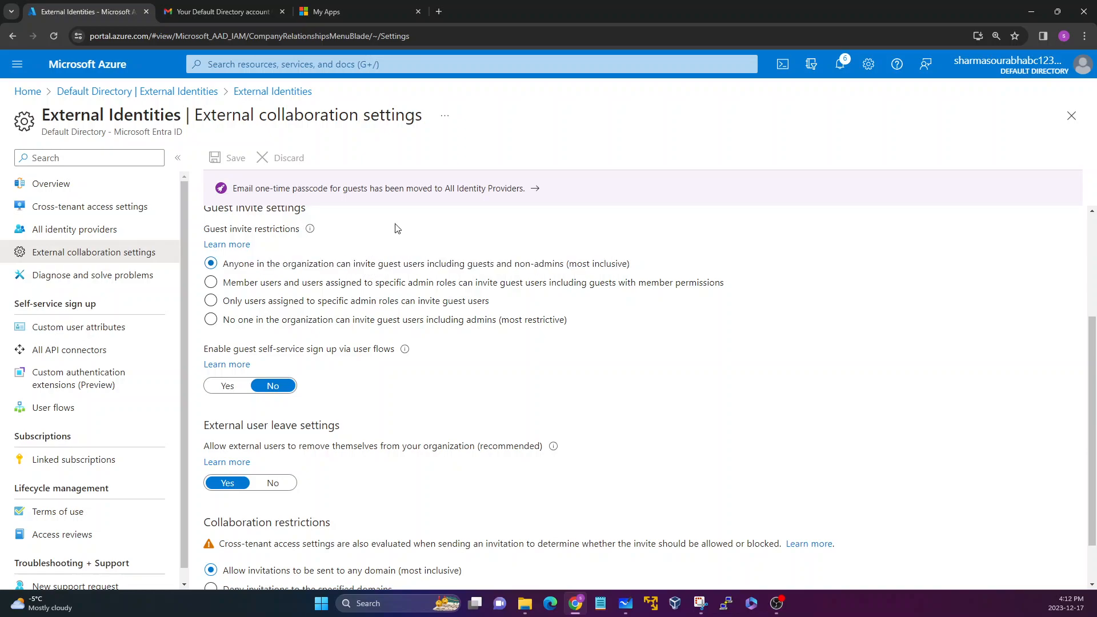
scroll(374, 277, down, 1)
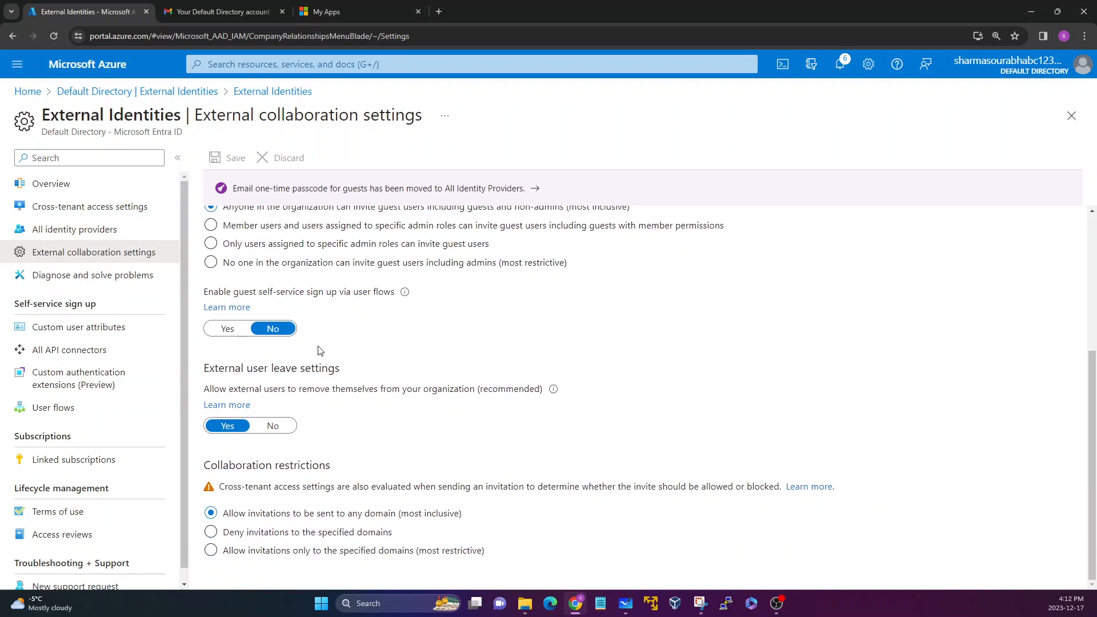
scroll(324, 344, up, 4)
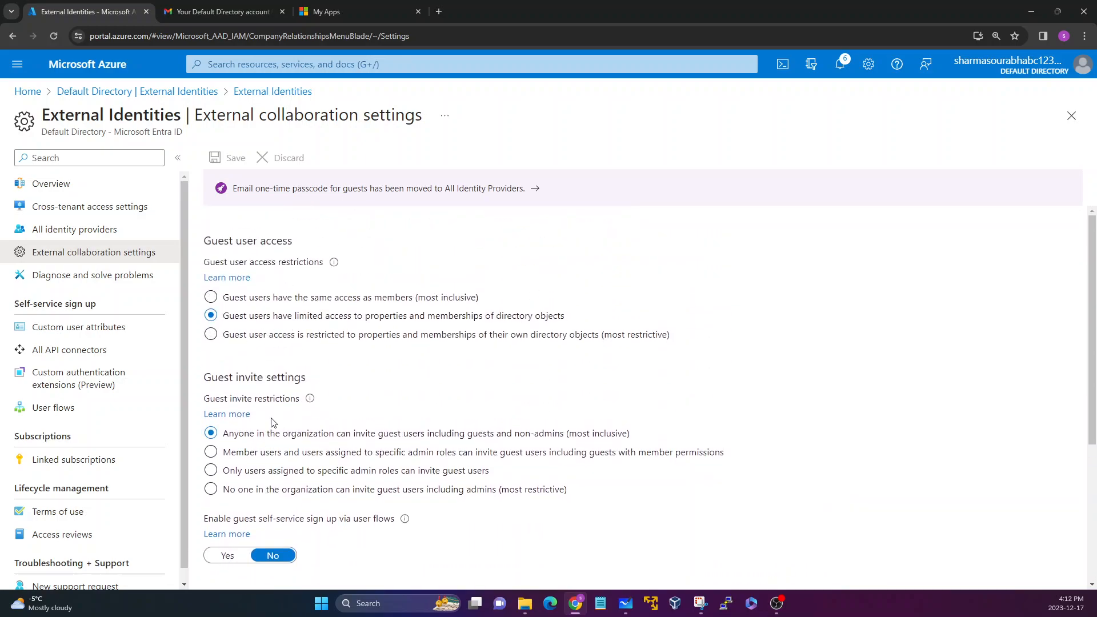